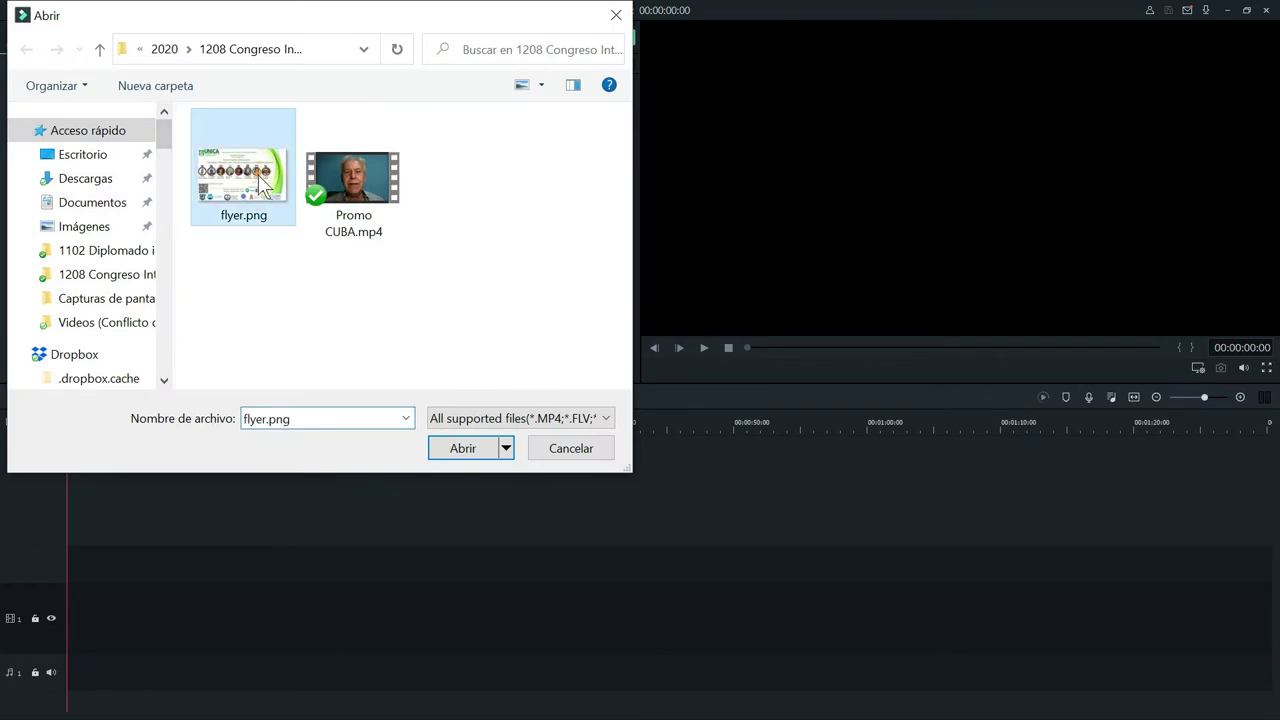
Import flyer.png and Promo CUBA.mp4, and place Promo CUBA on the timeline with the project settings matched to the media.
key("ctrl+a")
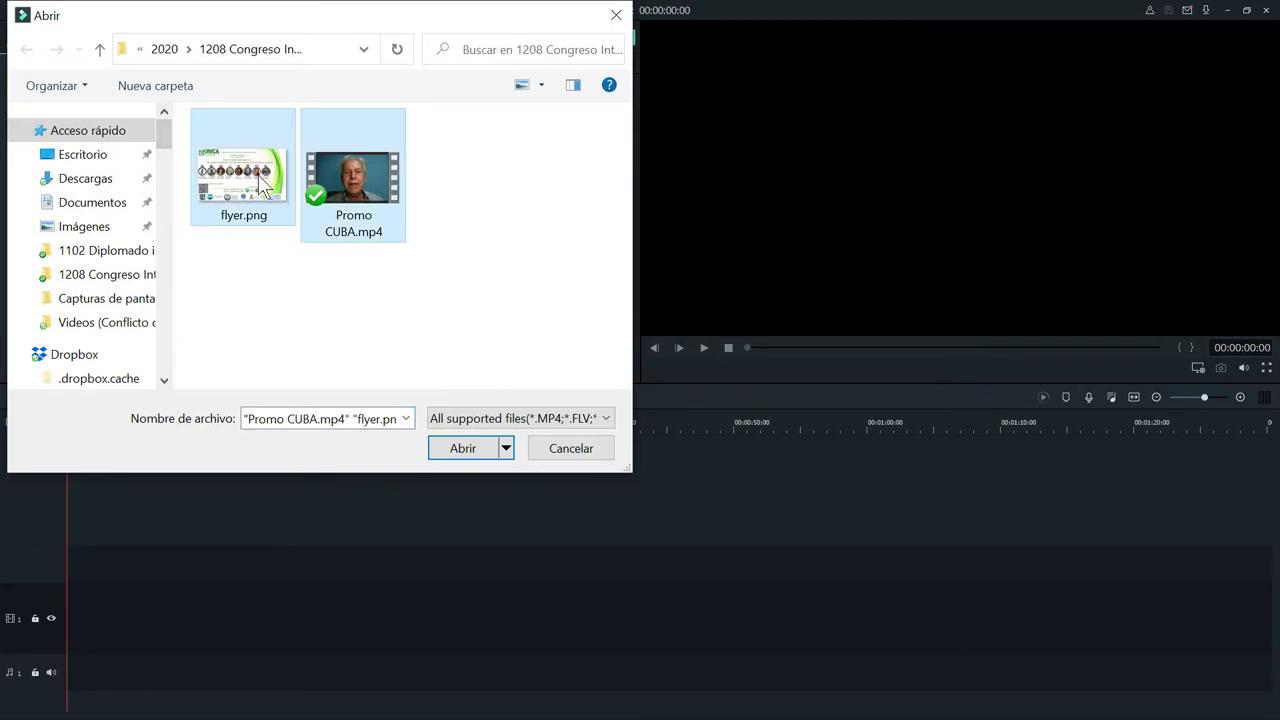
key("Return")
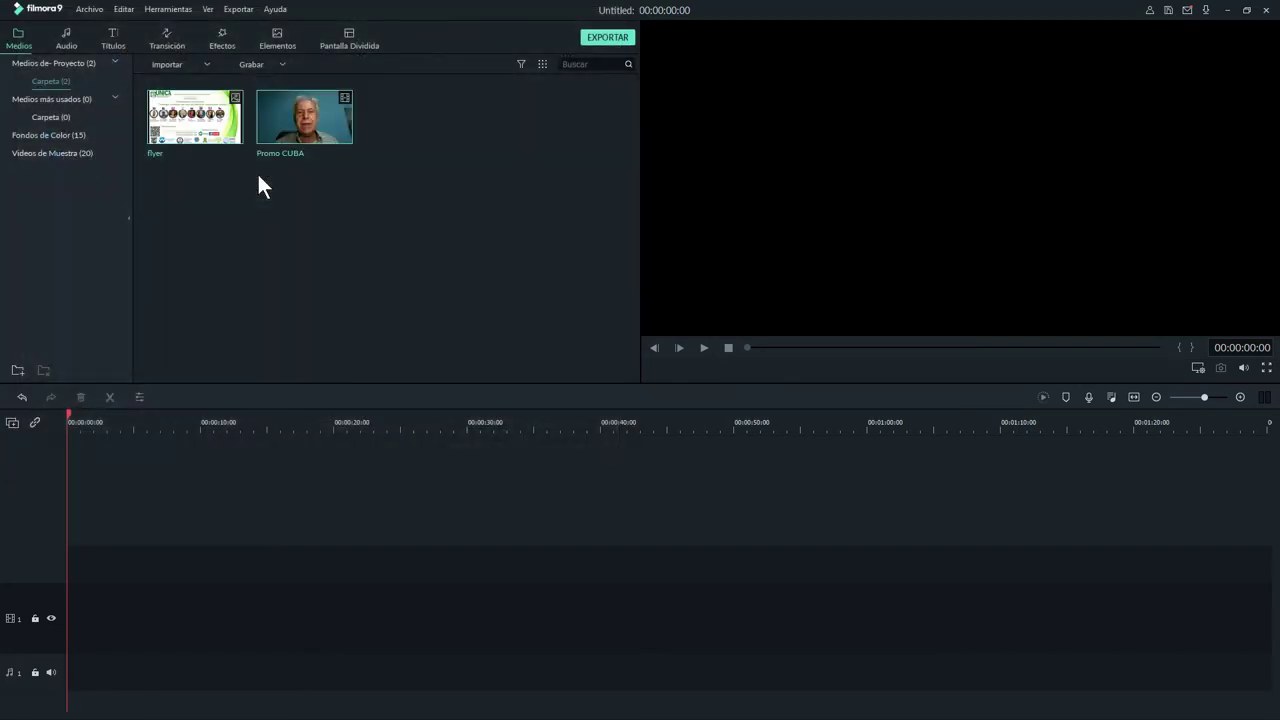
mouse_move(305, 118)
left_click(305, 118)
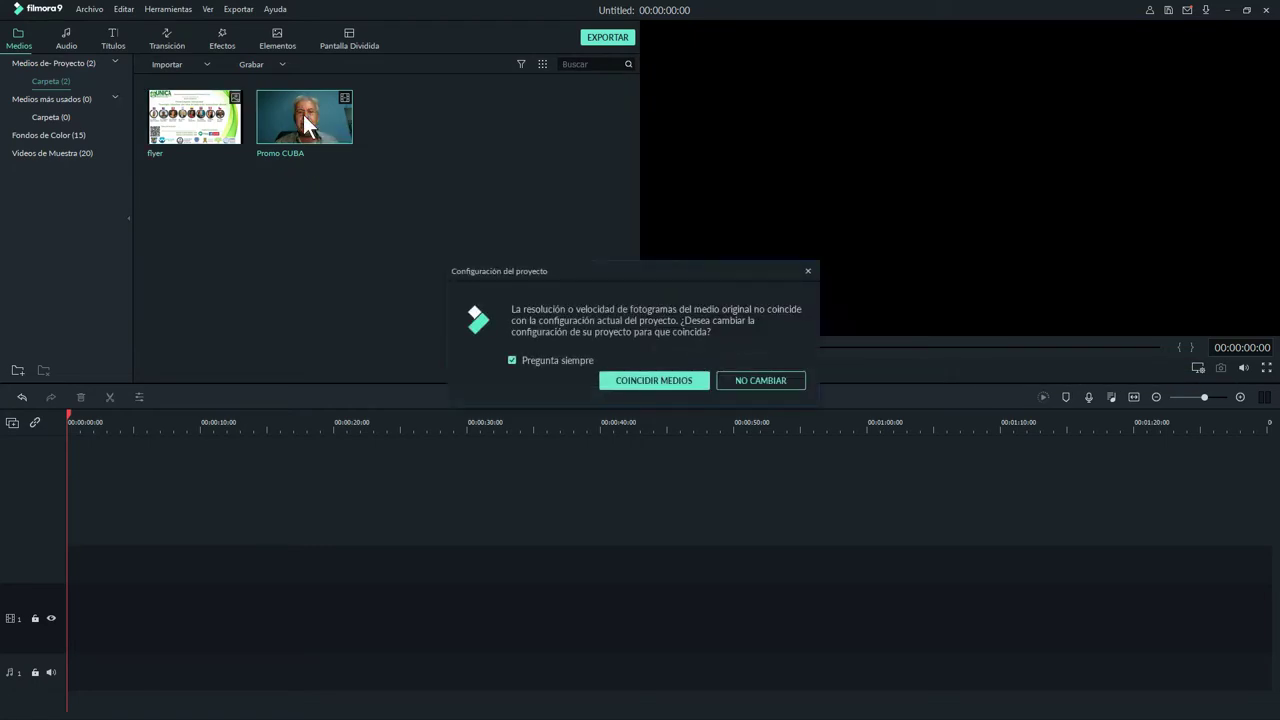
left_click(636, 384)
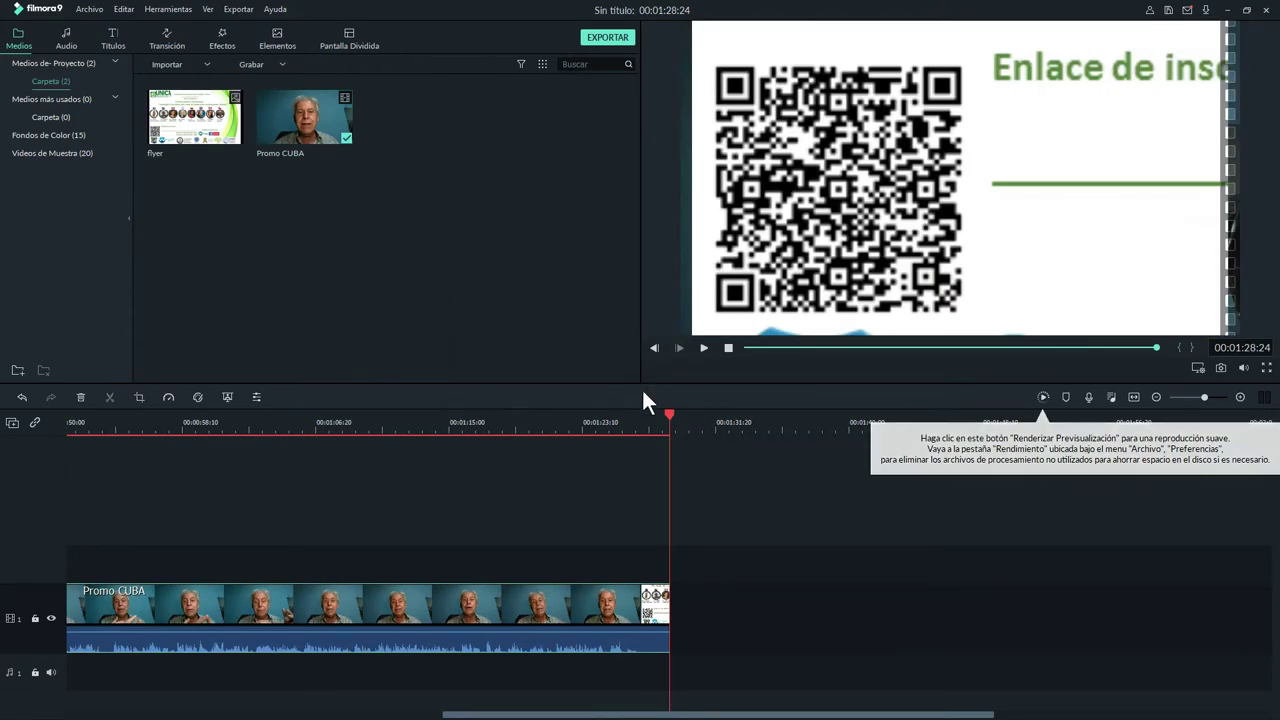
Return the playhead to the start of the timeline and play the beginning of the Promo CUBA clip.
left_click(190, 120)
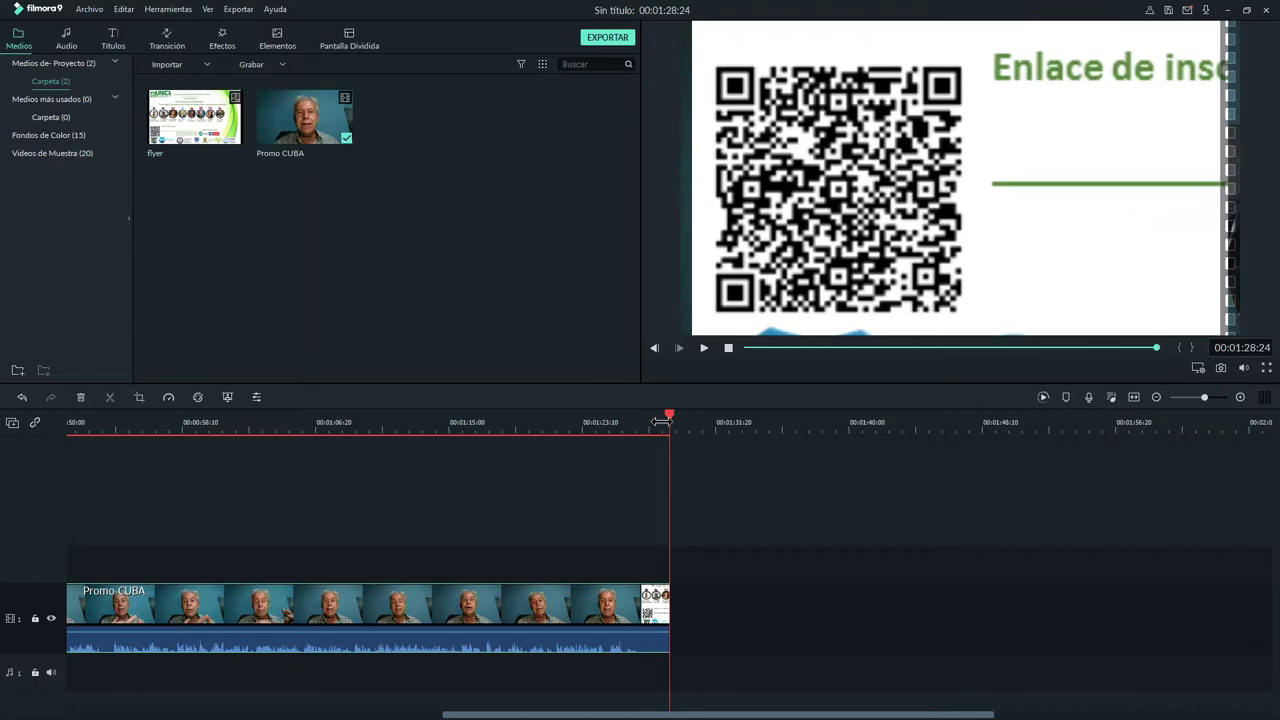
left_click_drag(669, 414, 10, 346)
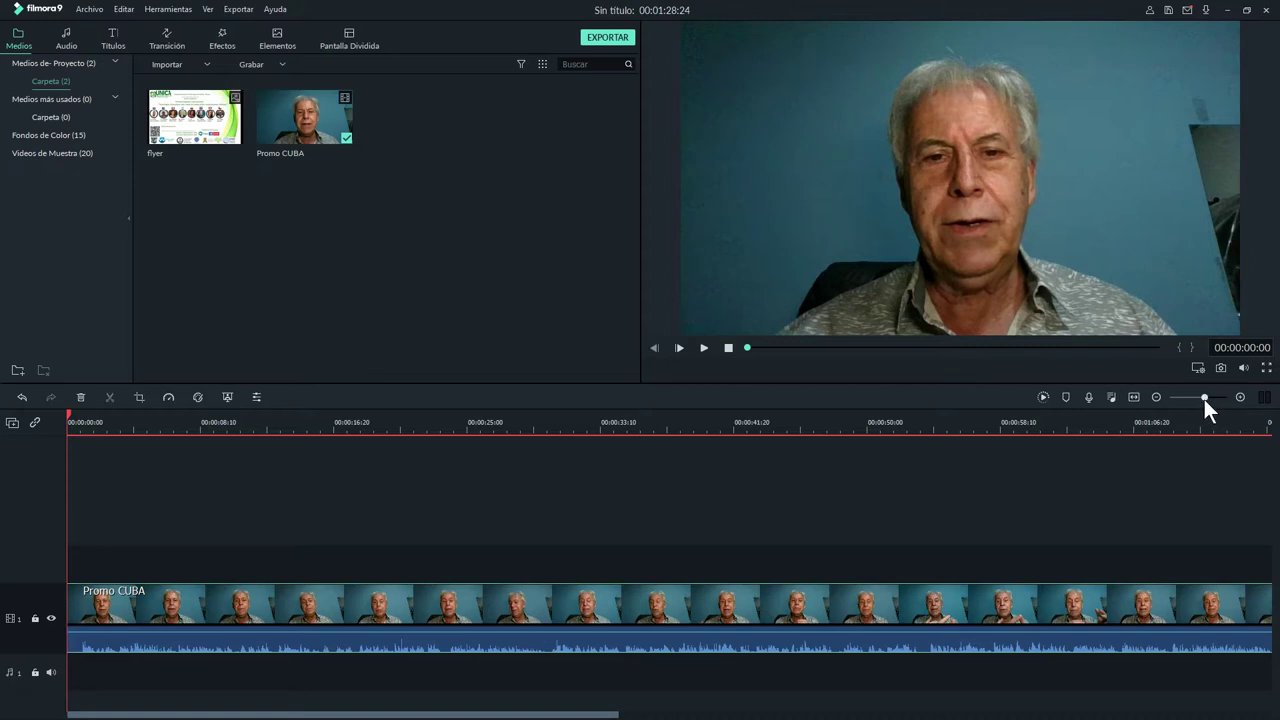
scroll(1204, 397, "down", 10)
left_click_drag(1204, 399, 1195, 397)
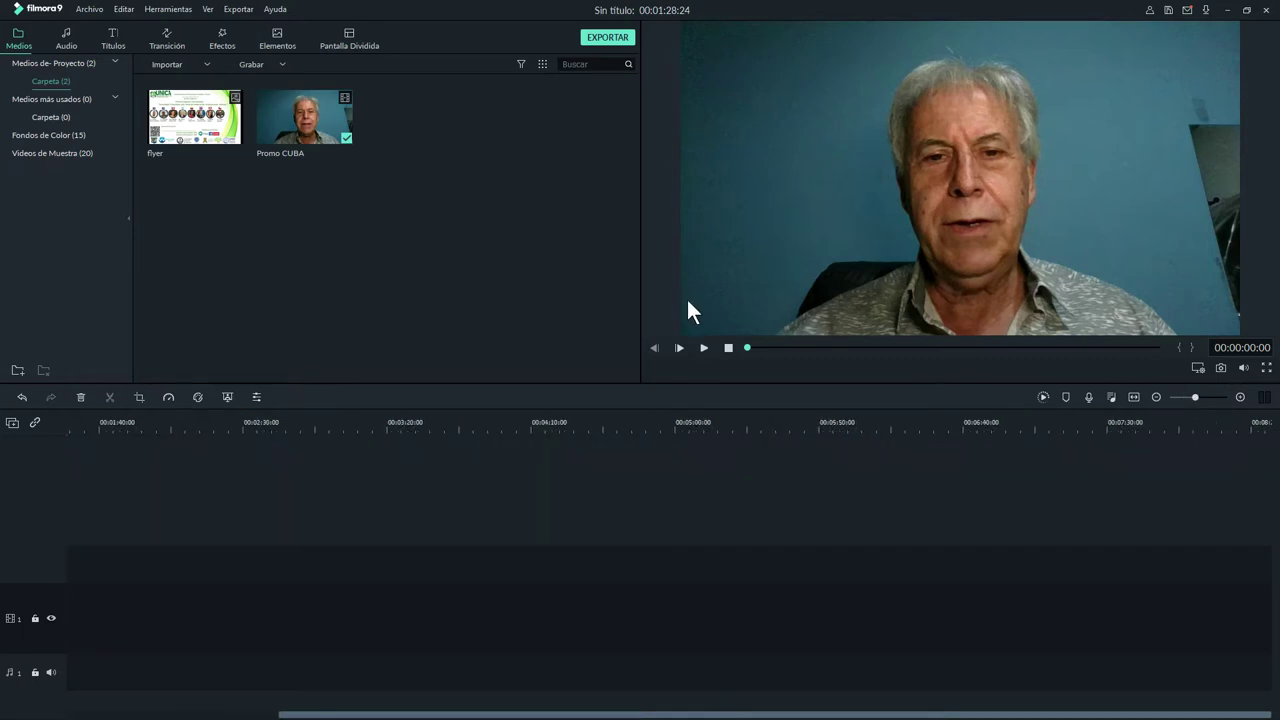
left_click(703, 348)
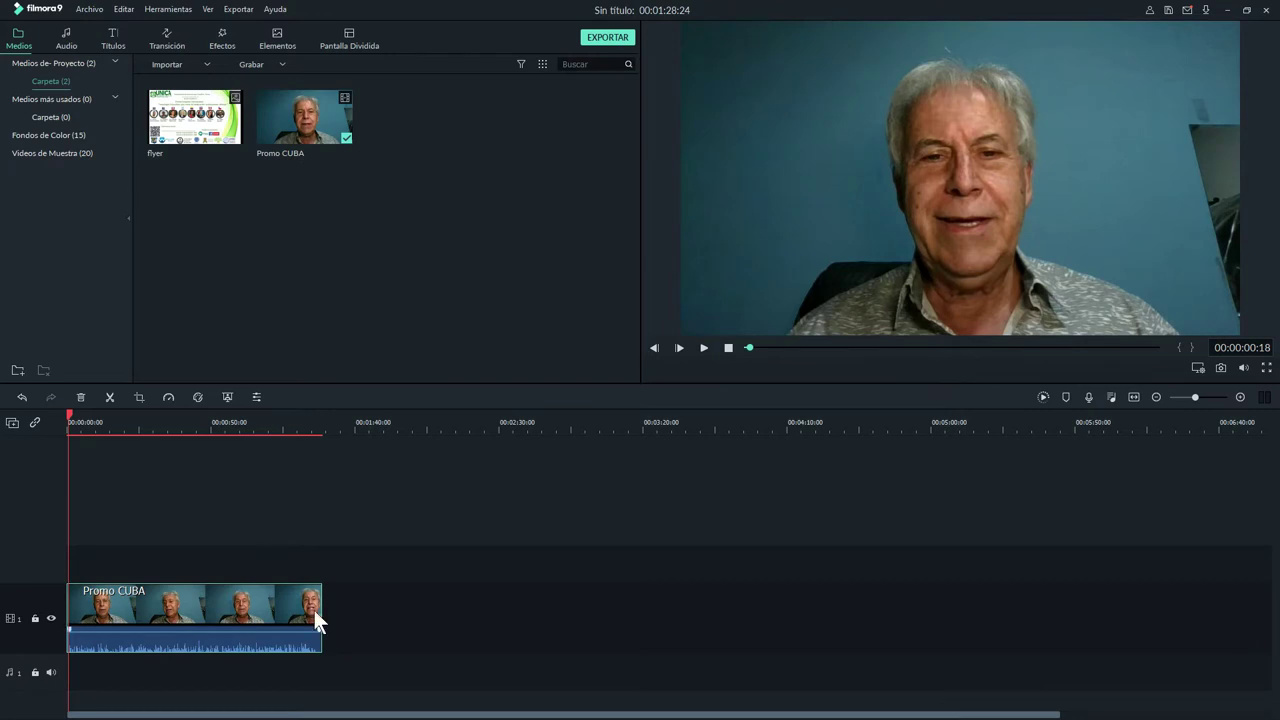
Add the flyer image to a new track above the Promo CUBA clip.
mouse_move(200, 117)
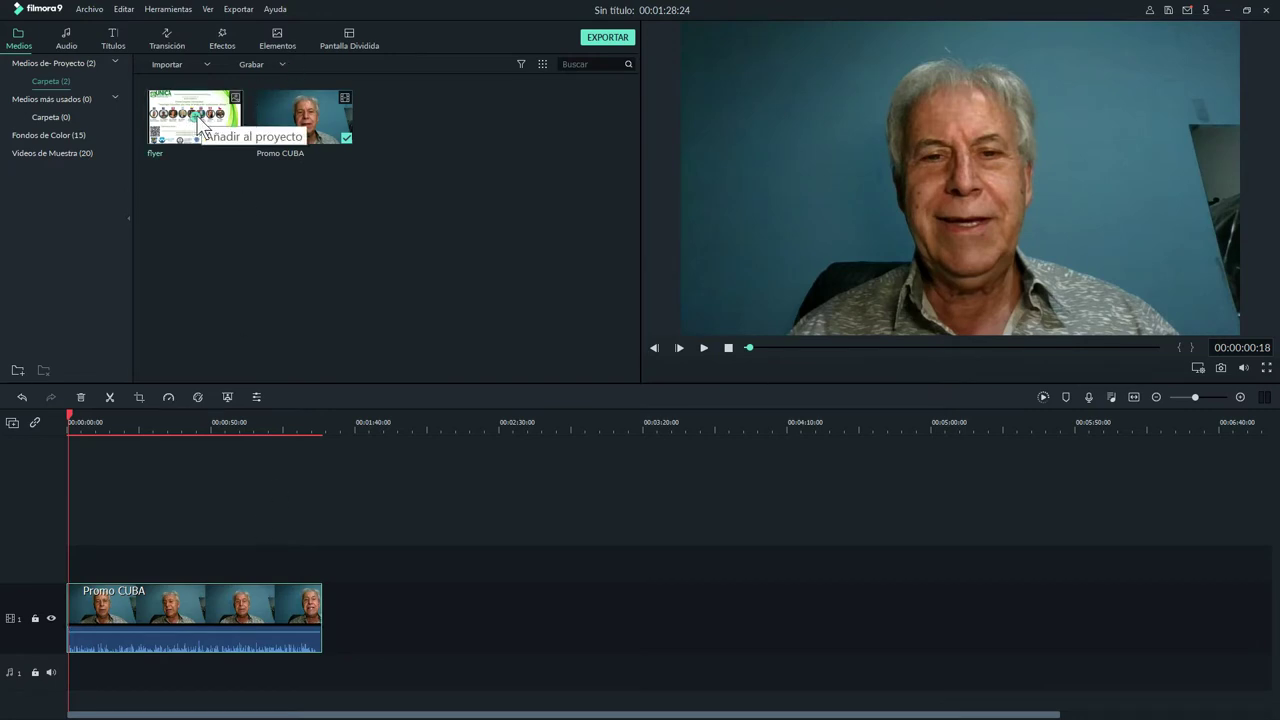
right_click(194, 115)
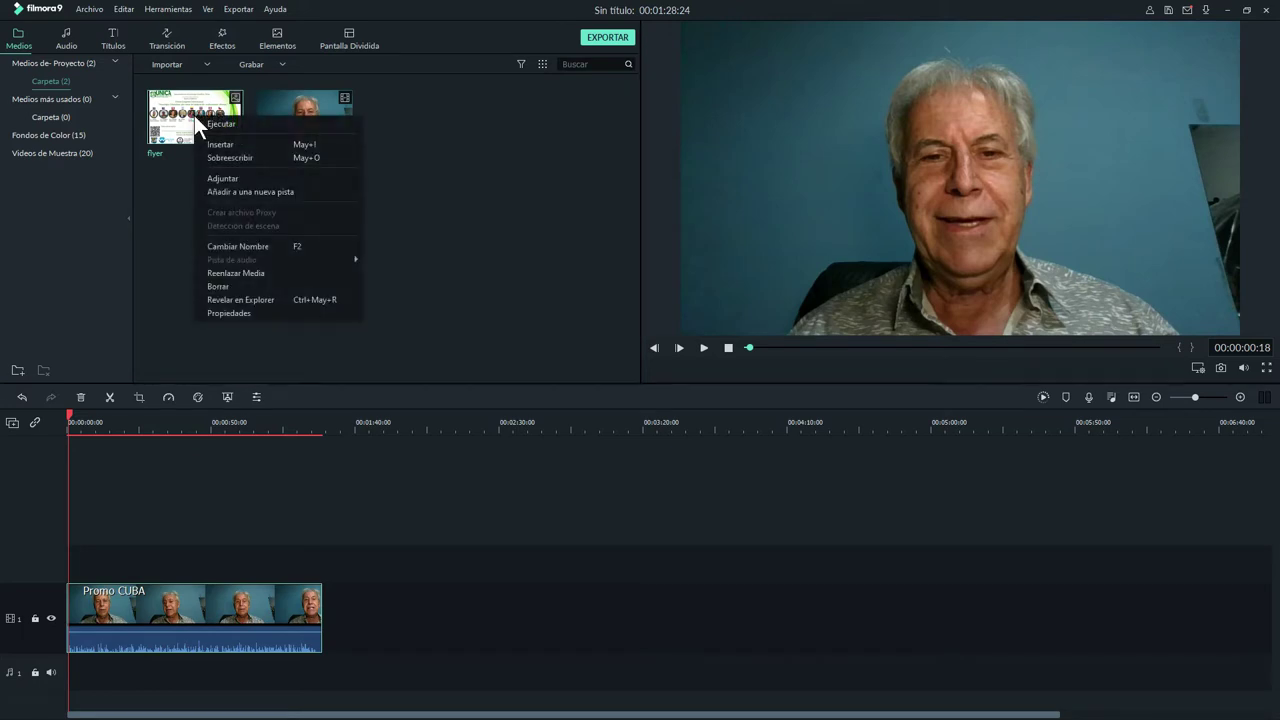
left_click(208, 189)
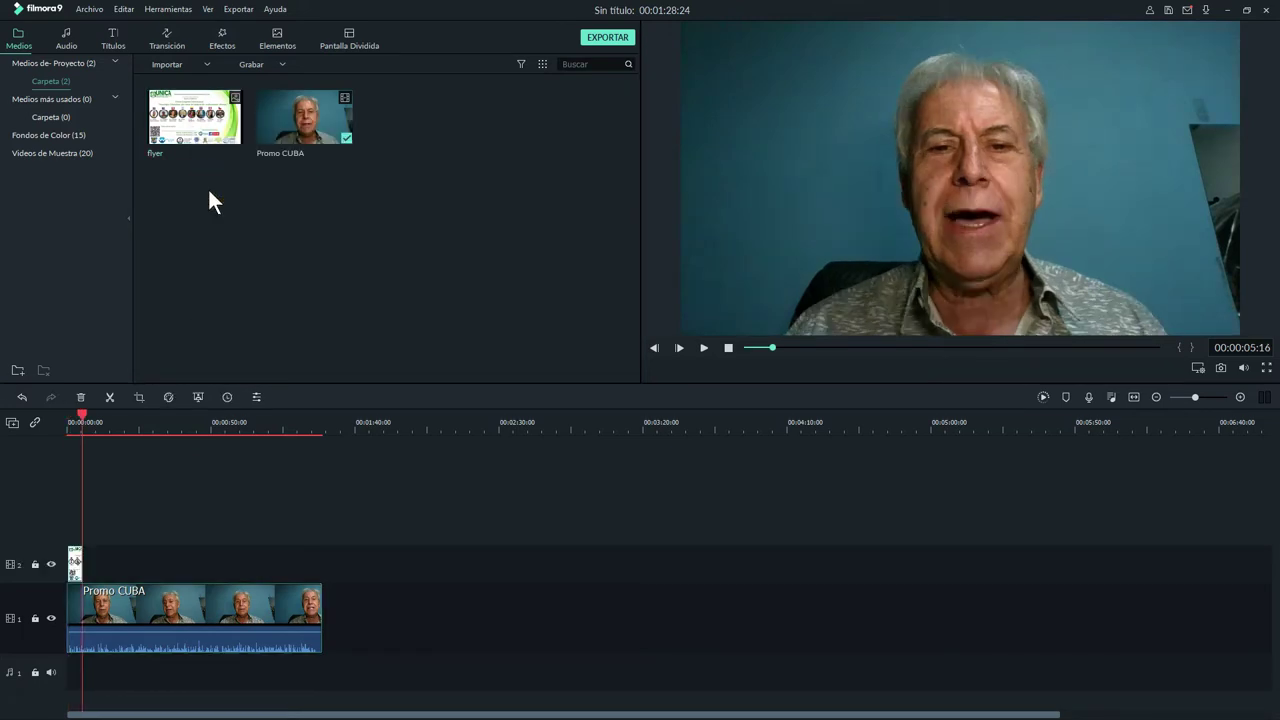
Place the flyer clip from about 9 s to about 22 s on its track, and play back its appearance.
left_click(1201, 397)
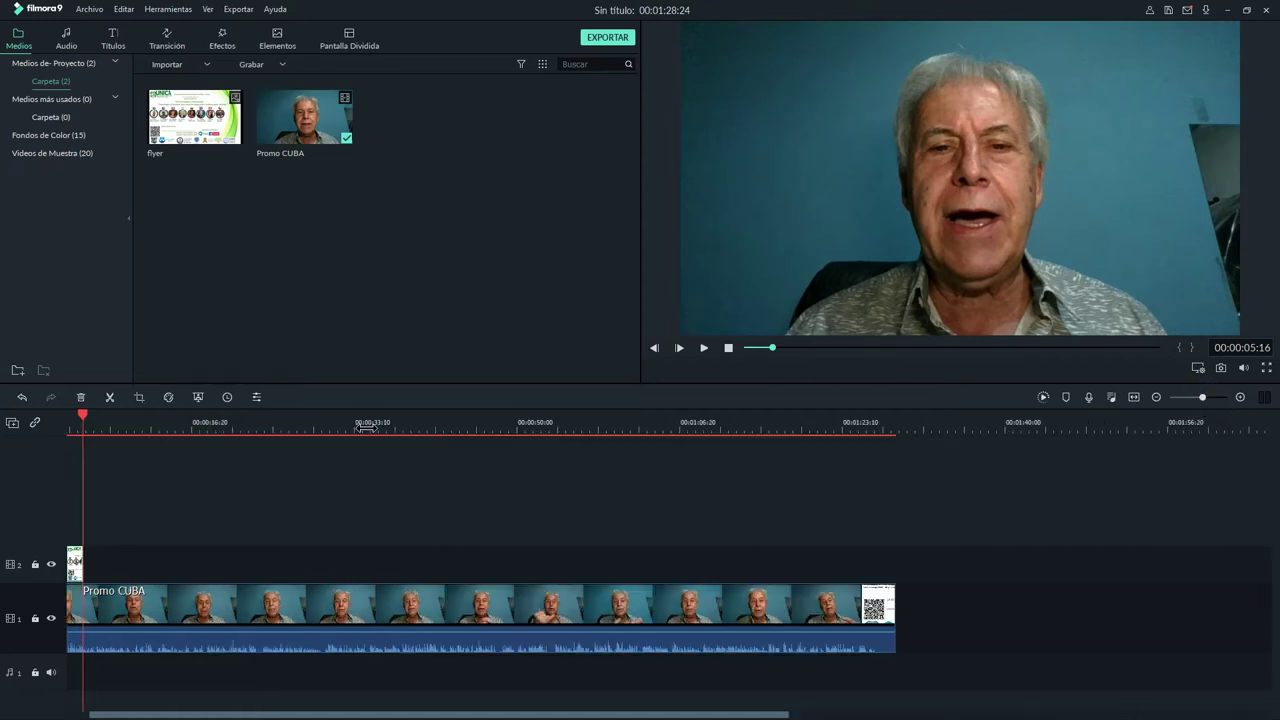
left_click_drag(70, 569, 158, 588)
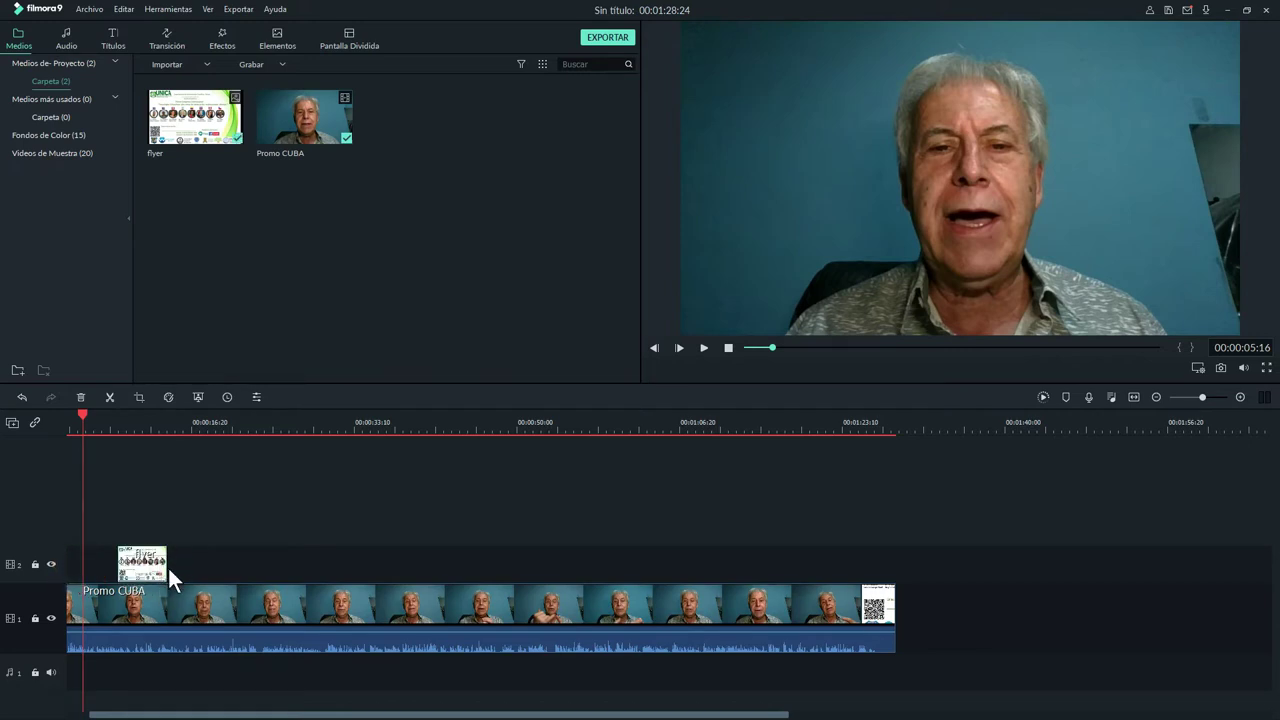
left_click_drag(167, 565, 245, 575)
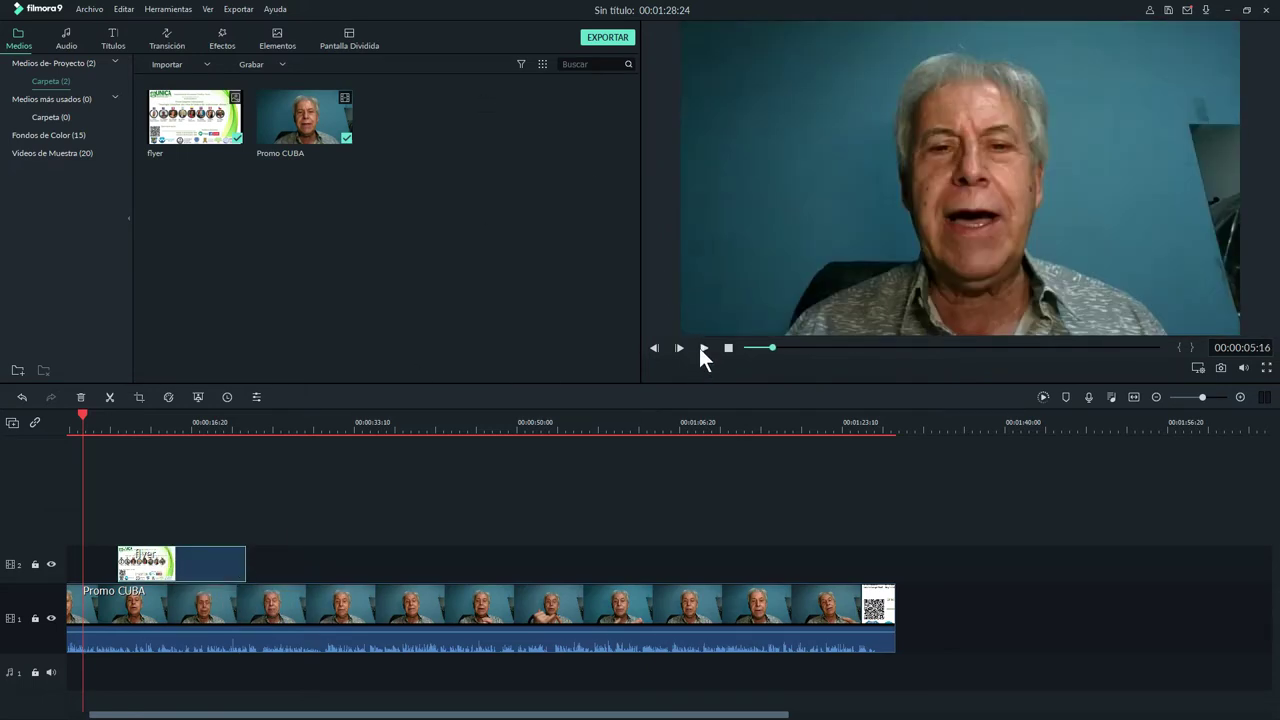
left_click(700, 347)
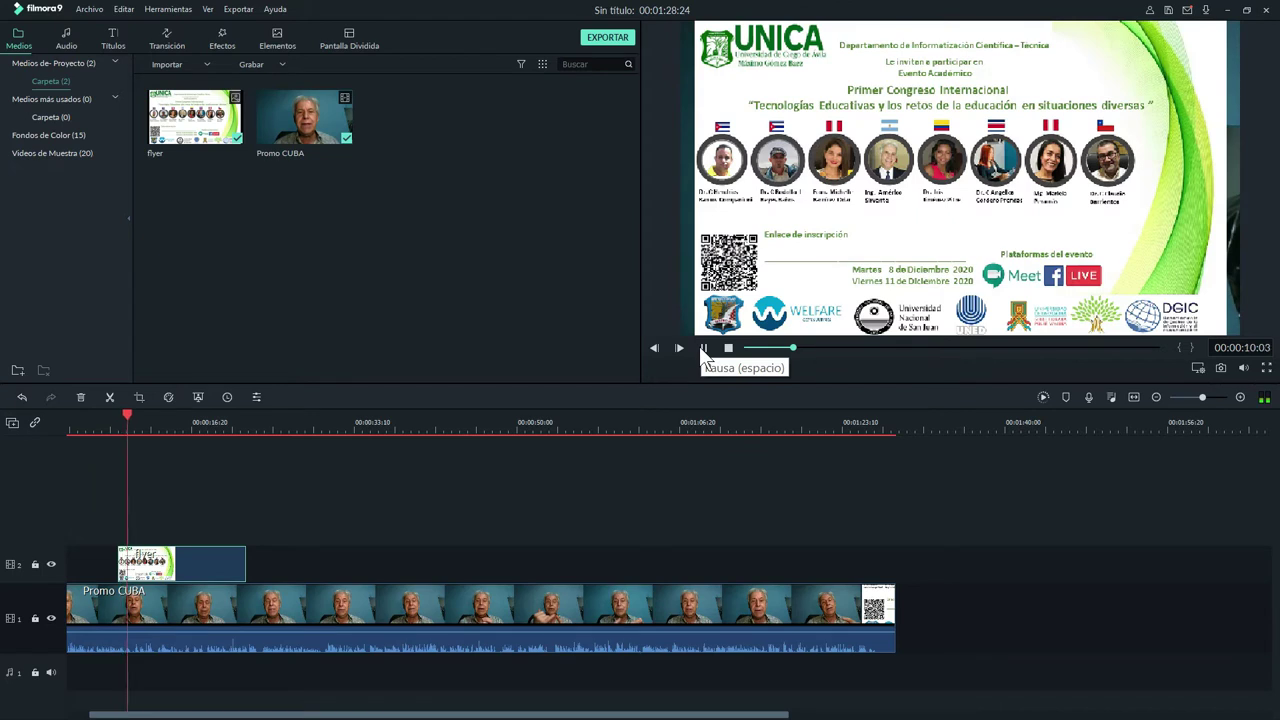
left_click(700, 347)
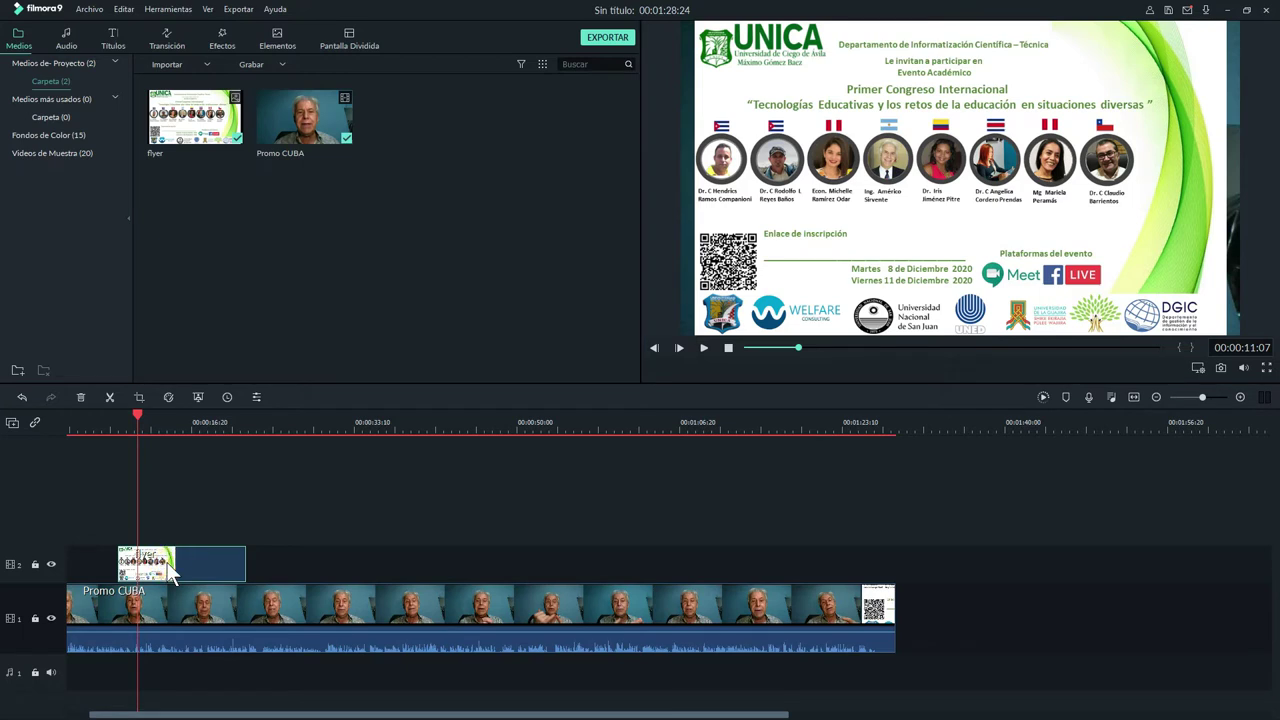
Apply the Cube transition to both the start and the end of the flyer clip.
left_click(168, 38)
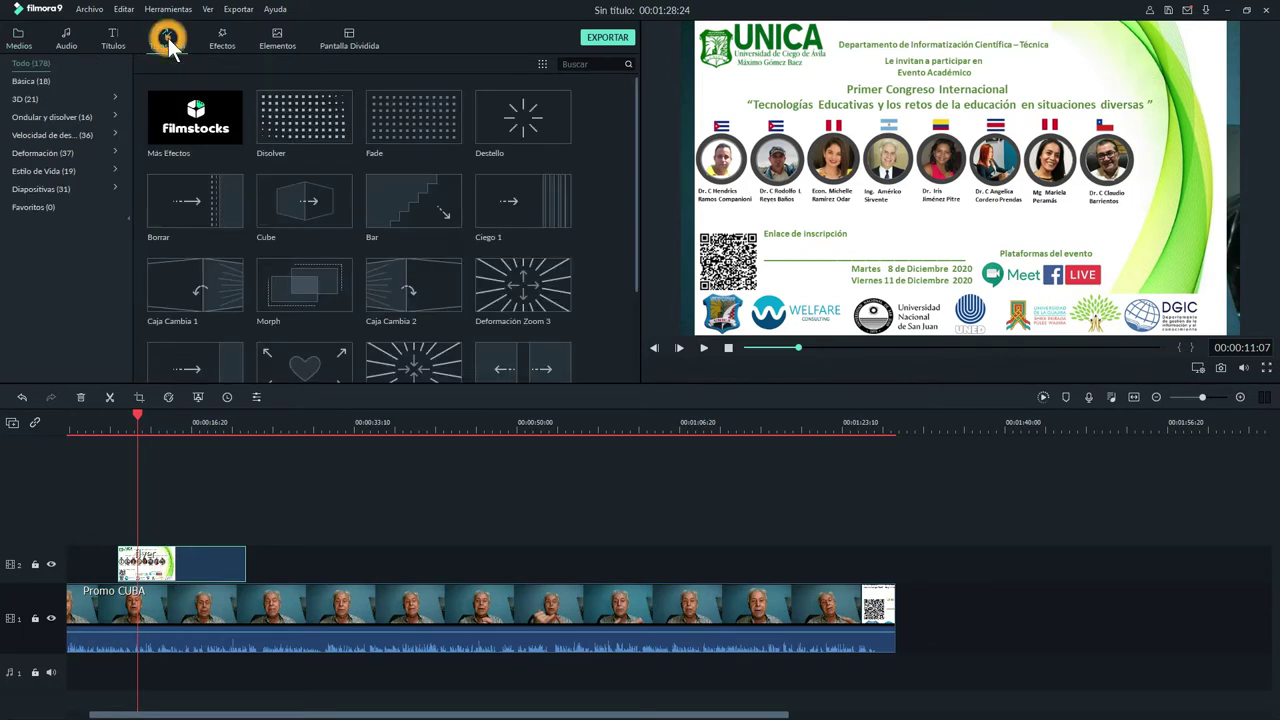
left_click(297, 206)
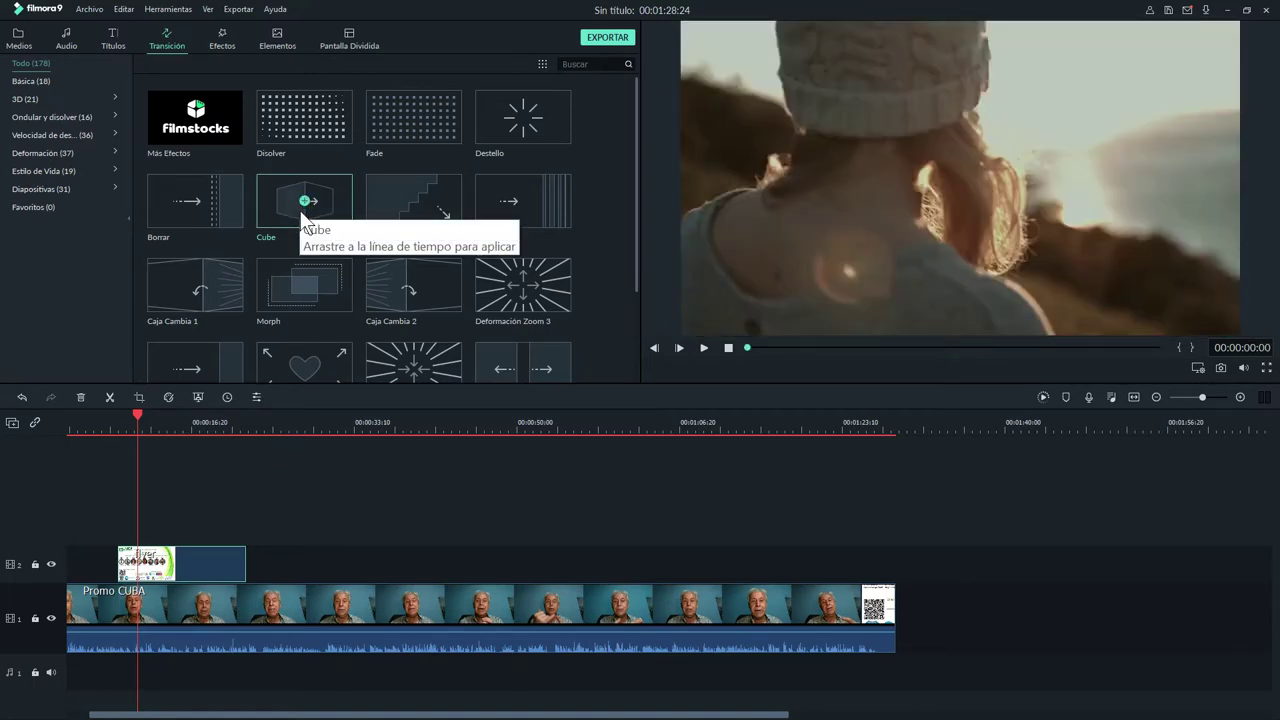
left_click(171, 565)
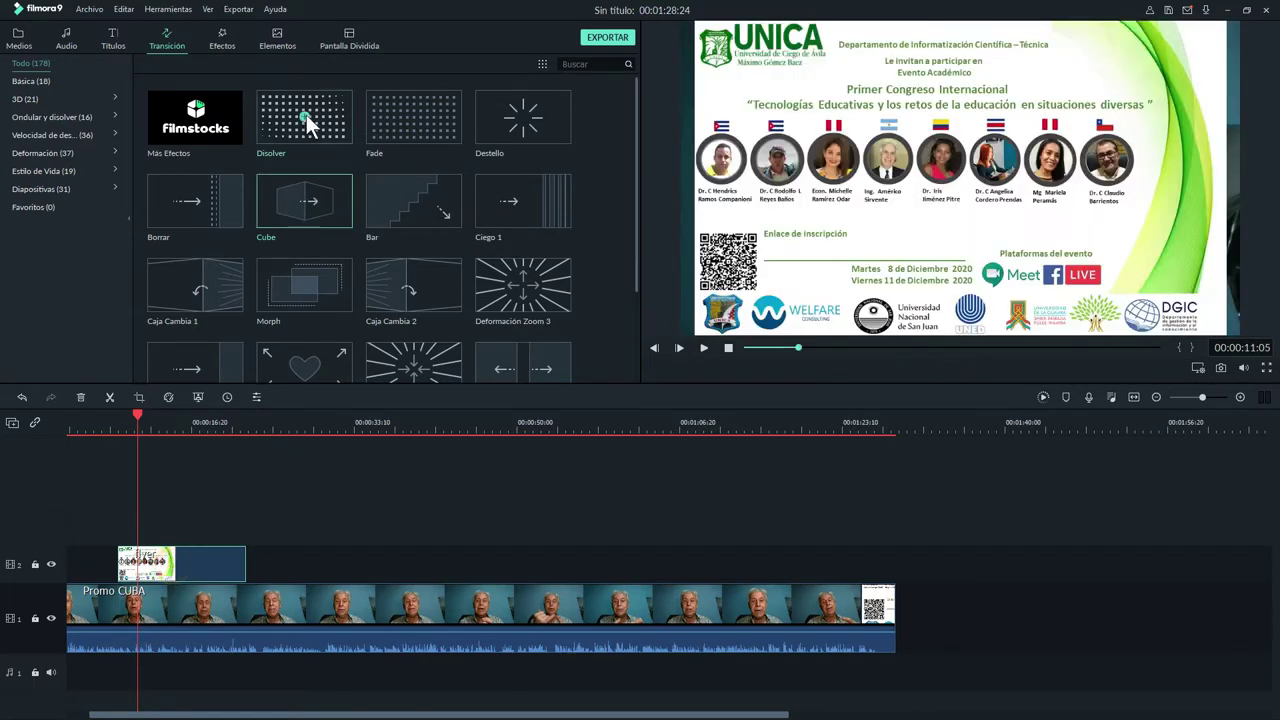
left_click(303, 202)
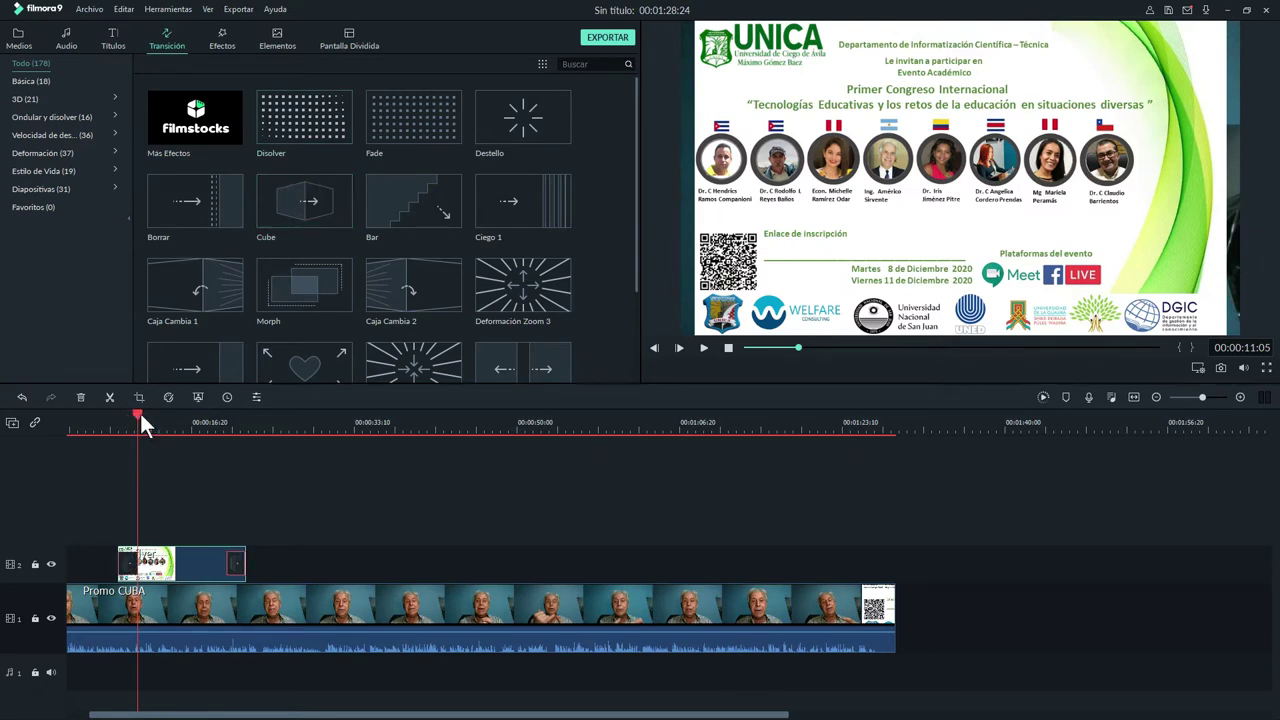
Play the timeline from just before the flyer until just past its end to check both transitions.
left_click_drag(137, 413, 103, 414)
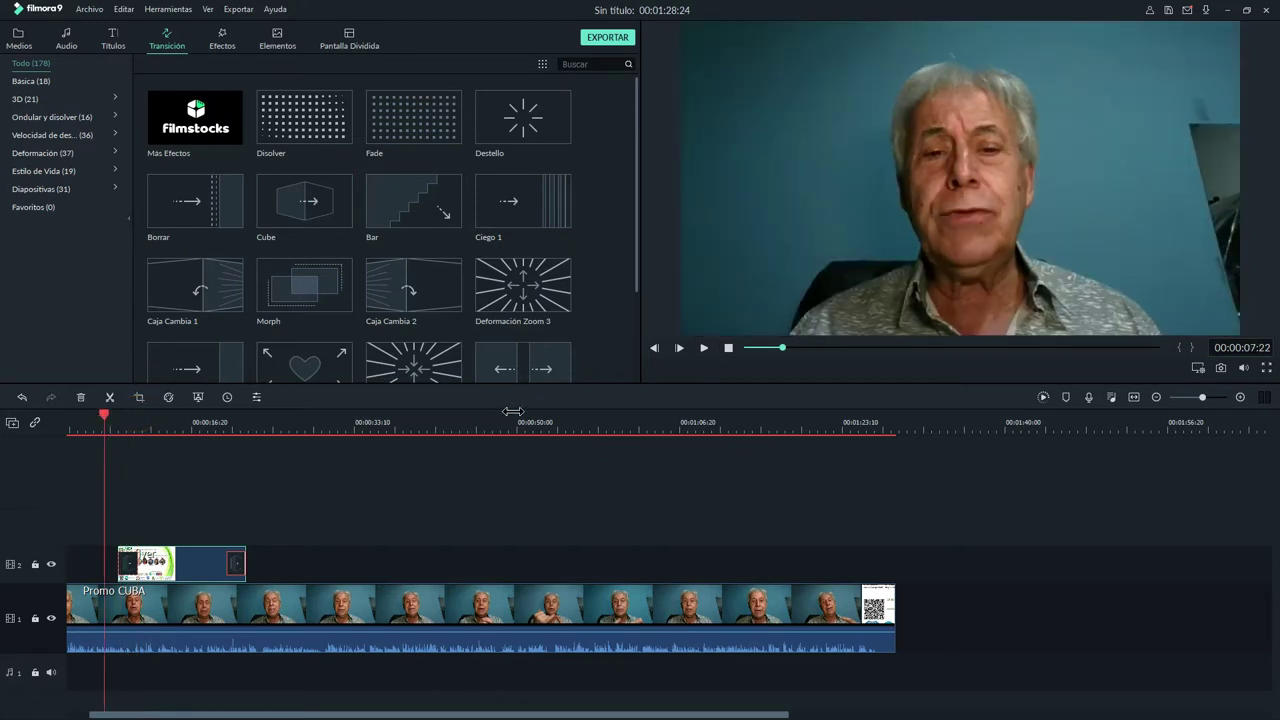
left_click(705, 347)
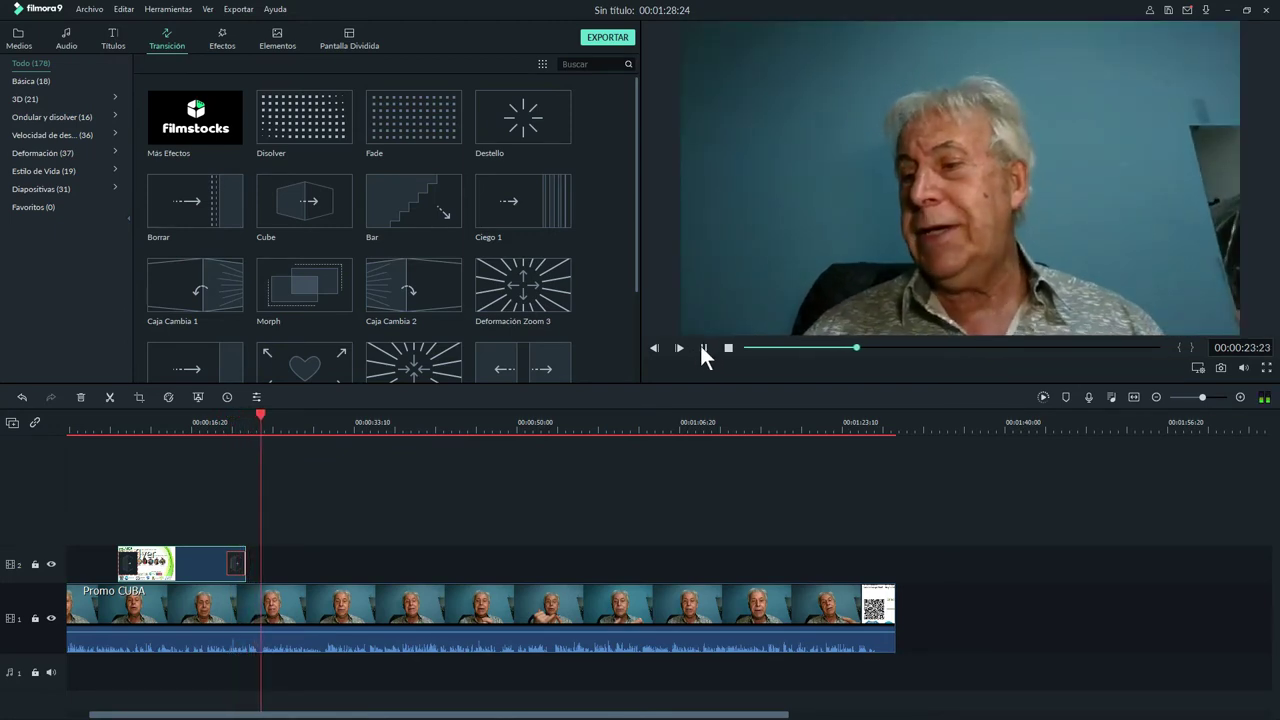
left_click(704, 347)
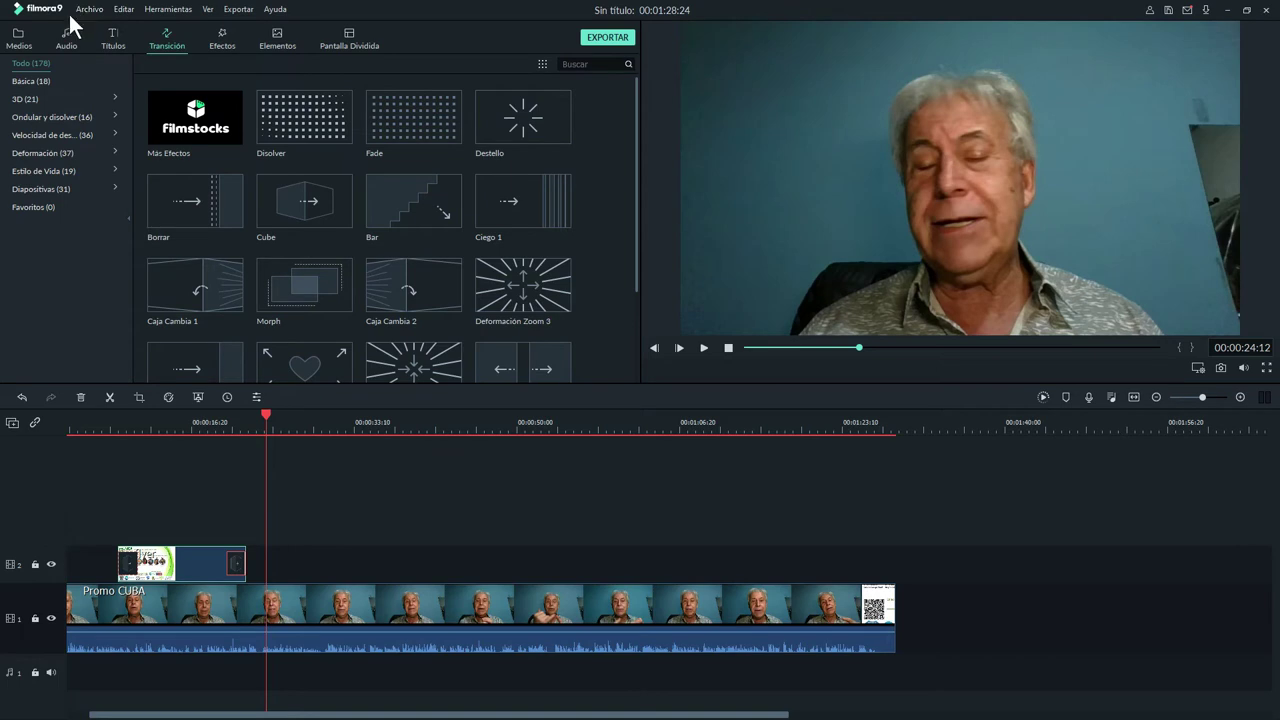
Add the Tercio Inferior 6 lower-third title after the flyer on the upper track, starting at 00:00:24:12.
left_click(108, 44)
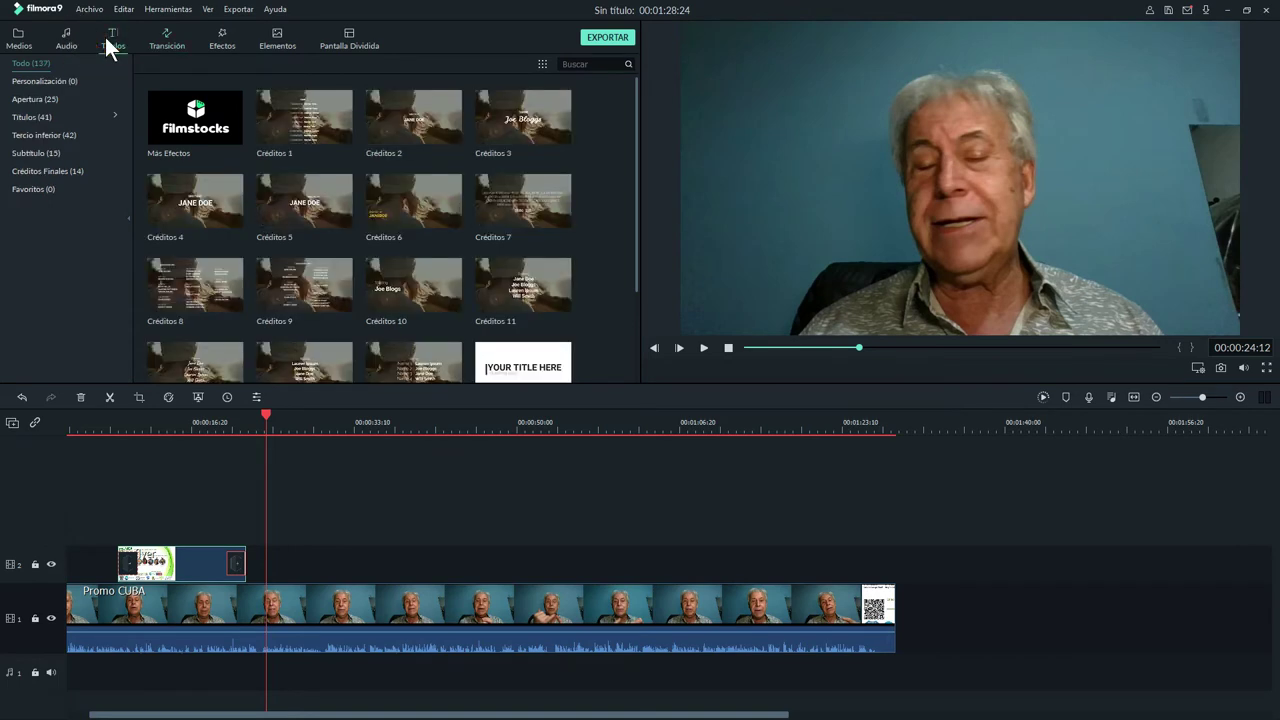
left_click(47, 133)
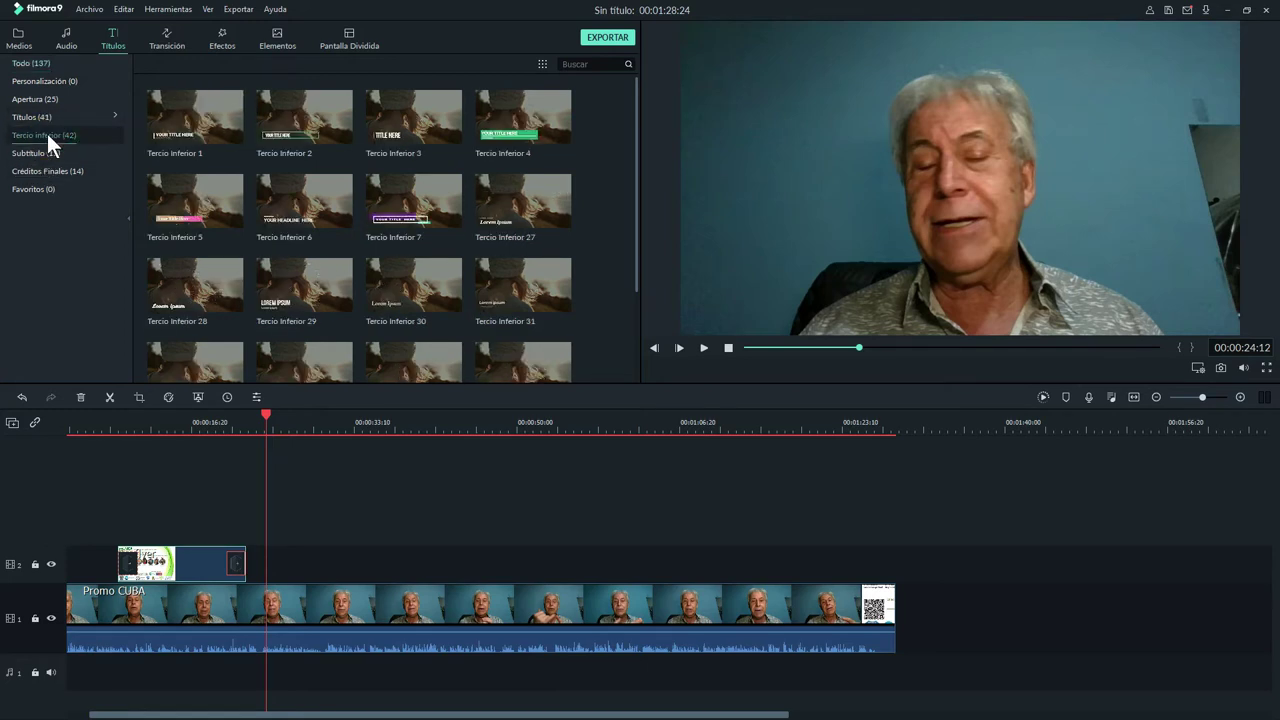
mouse_move(284, 222)
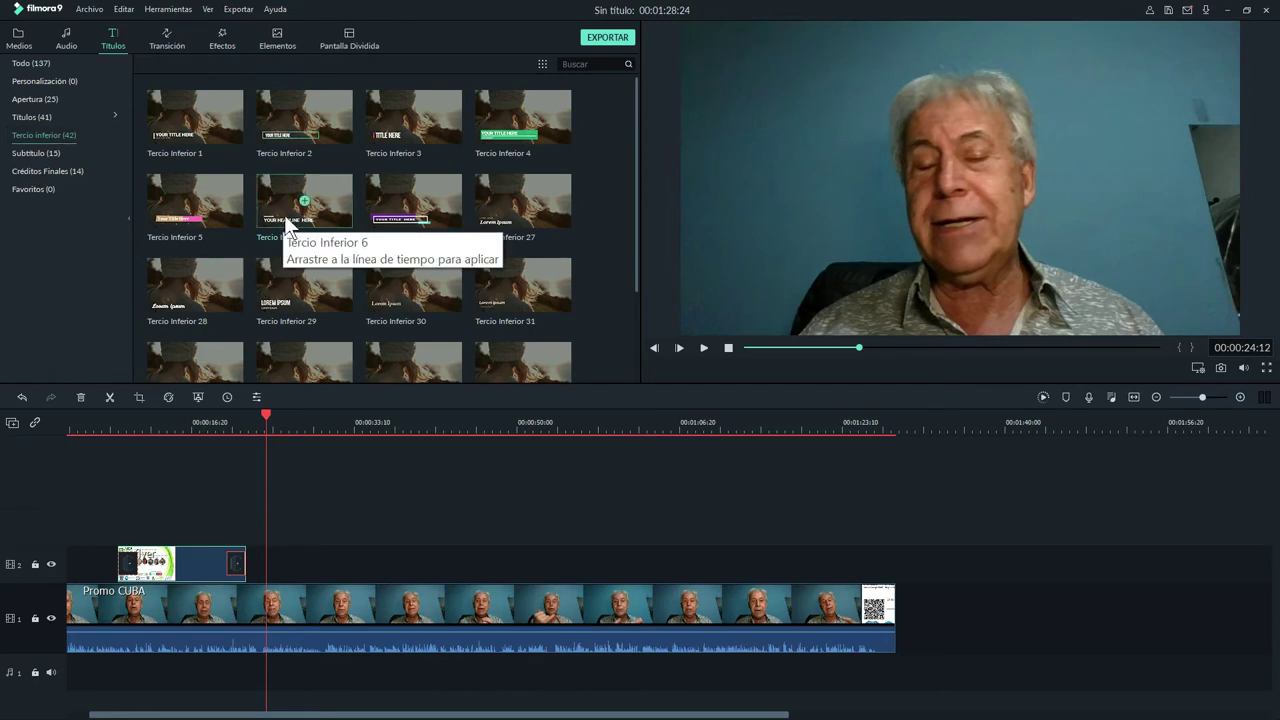
left_click(304, 202)
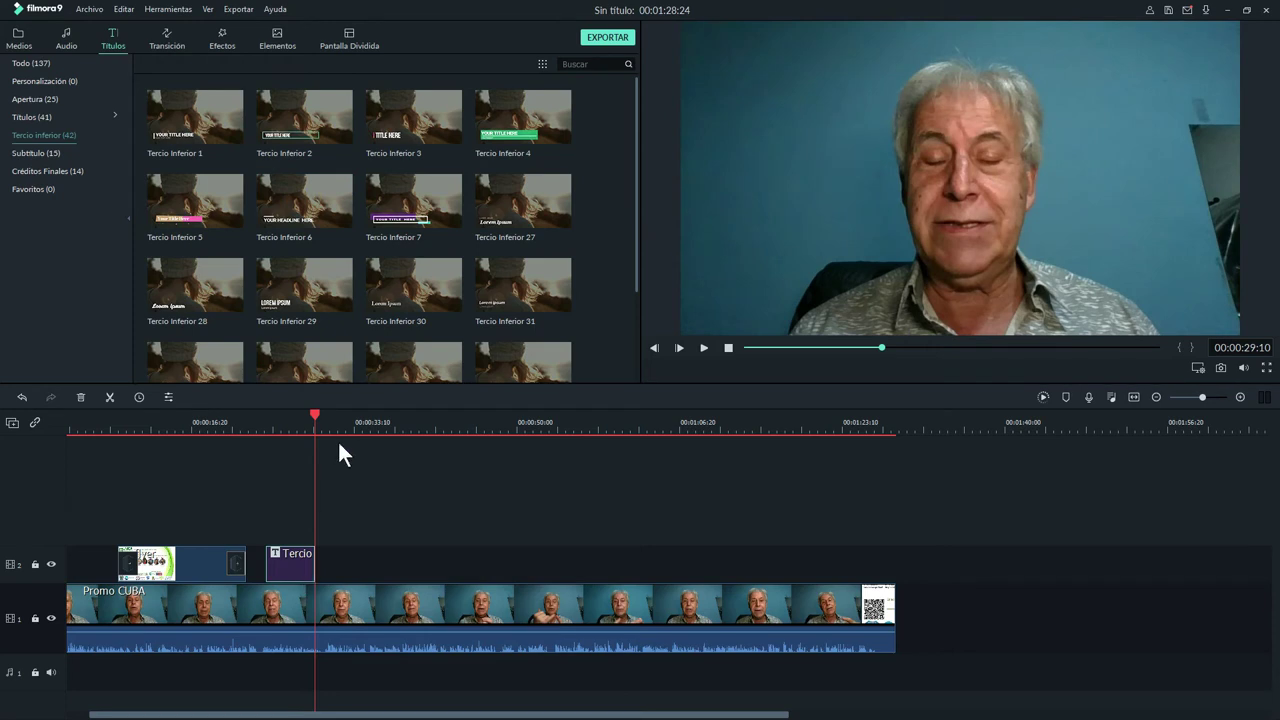
Play the timeline from just before the lower-third title until its headline shows in the preview.
left_click(317, 410)
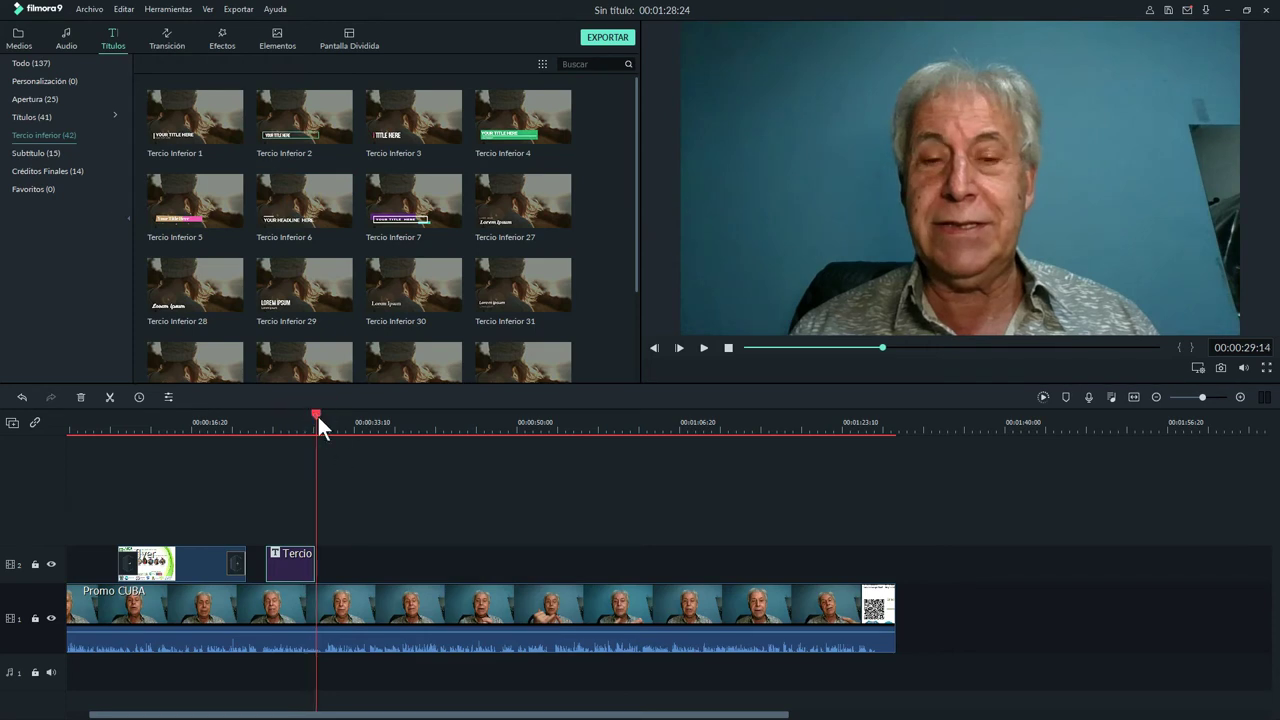
left_click_drag(317, 414, 260, 426)
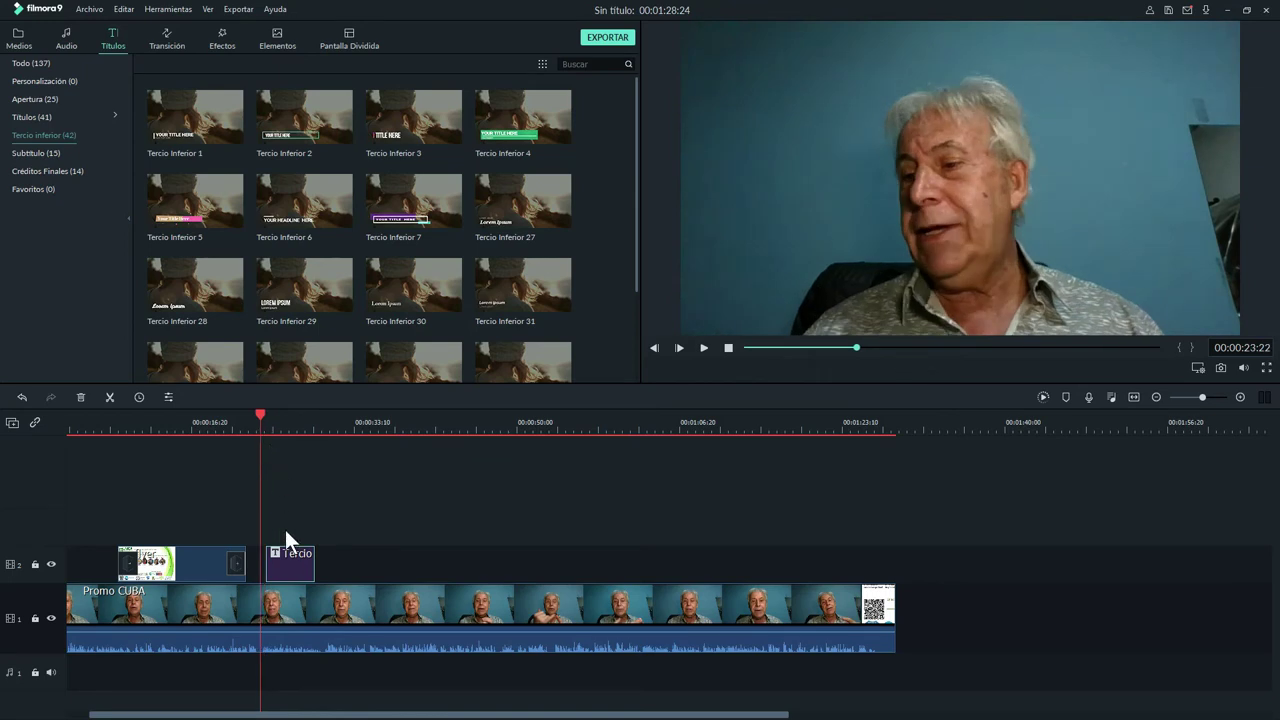
left_click(702, 347)
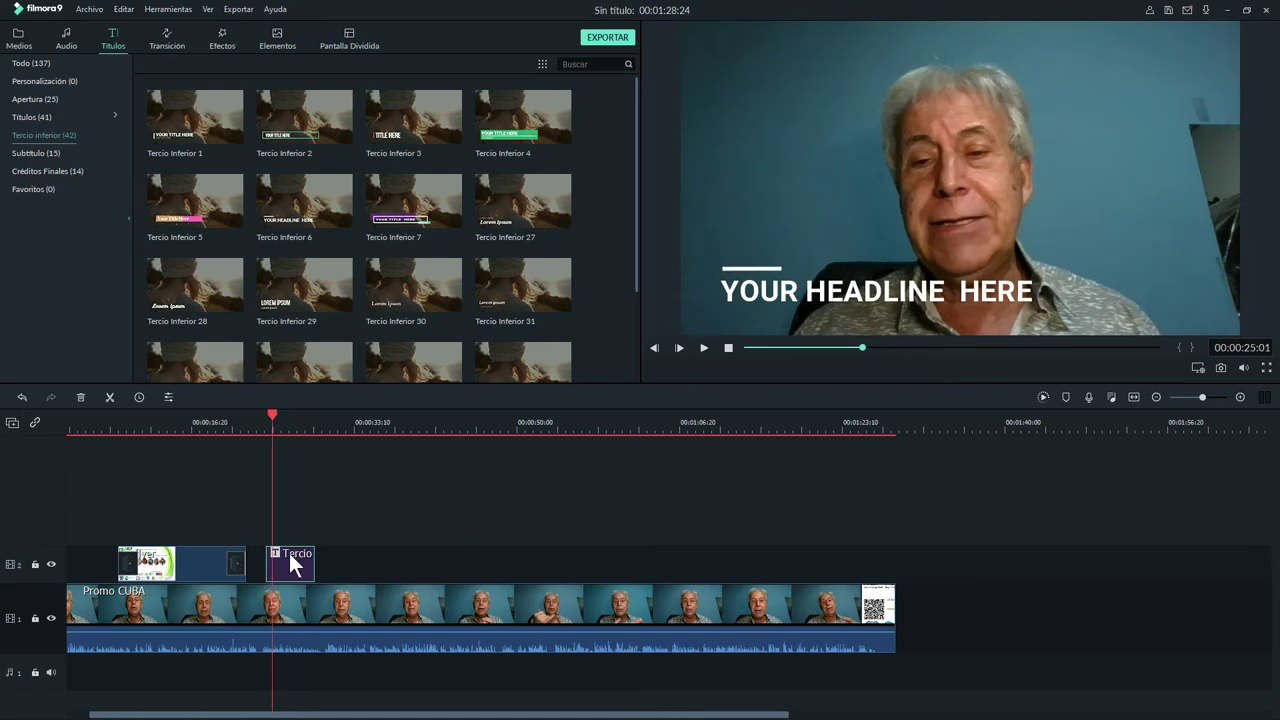
Replace the lower-third title's headline text with "titulo pie prueba".
double_click(813, 294)
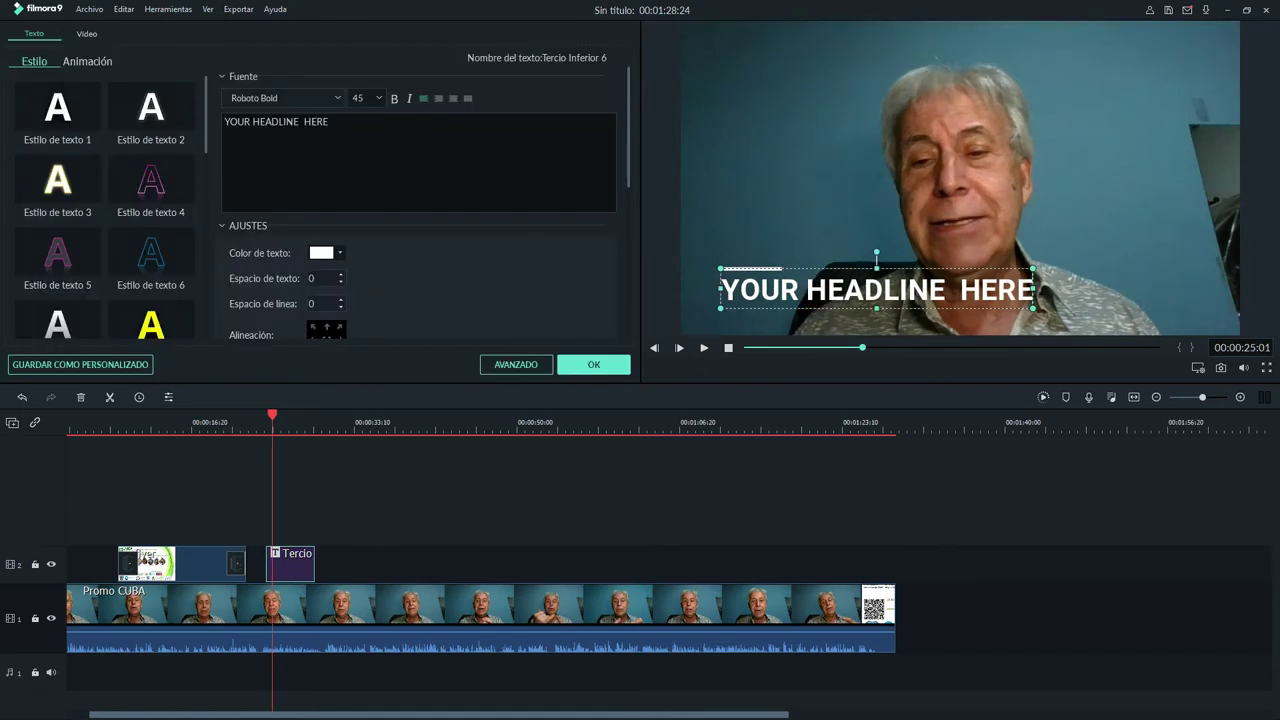
left_click_drag(346, 123, 224, 121)
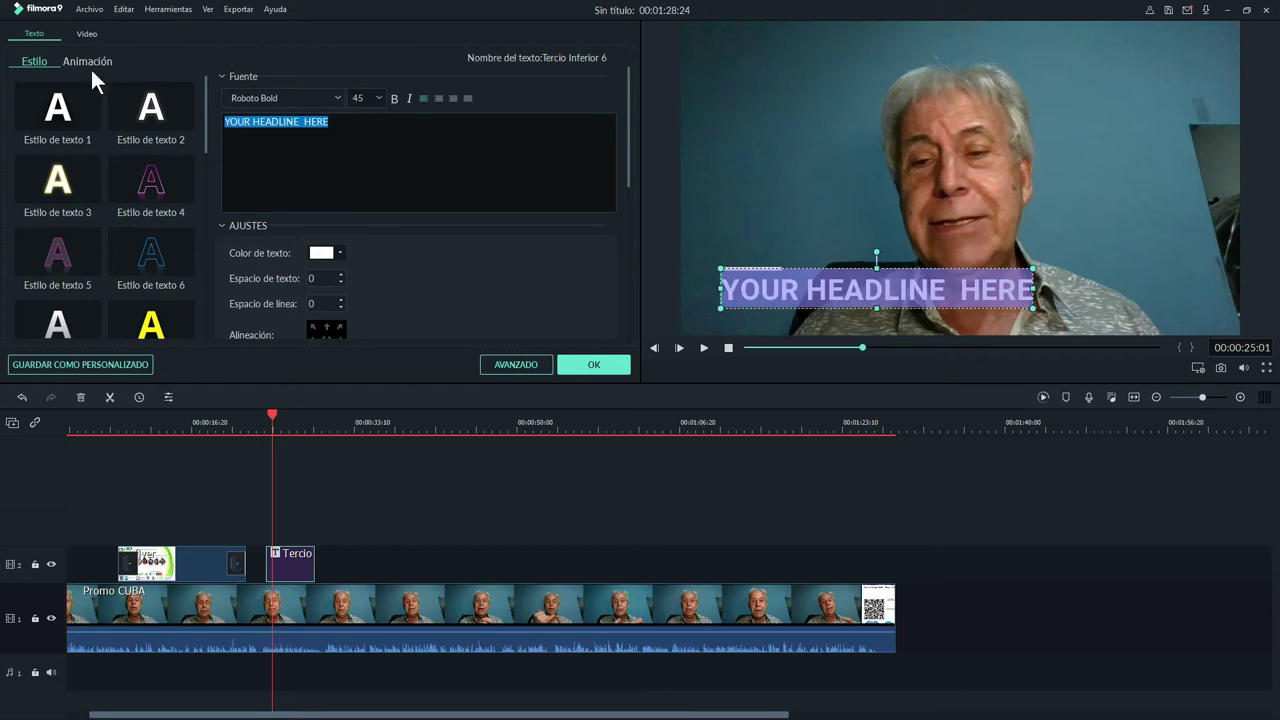
type("titu")
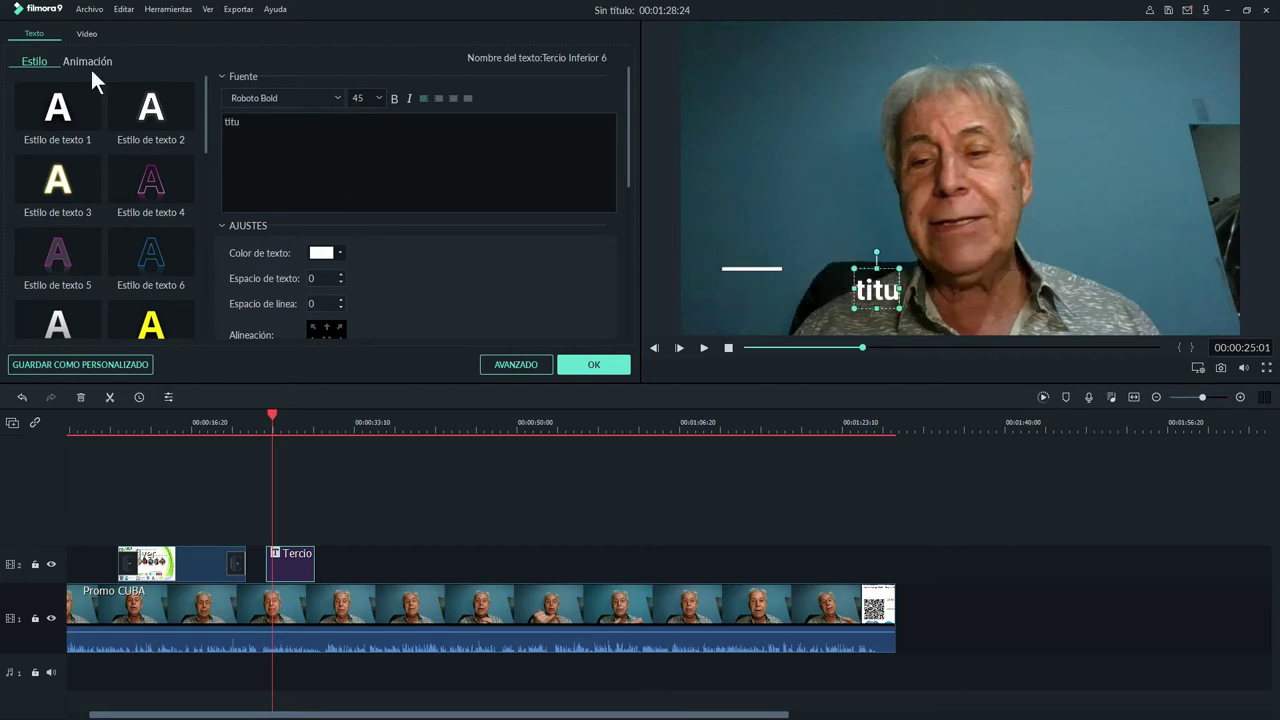
type("lo pie p")
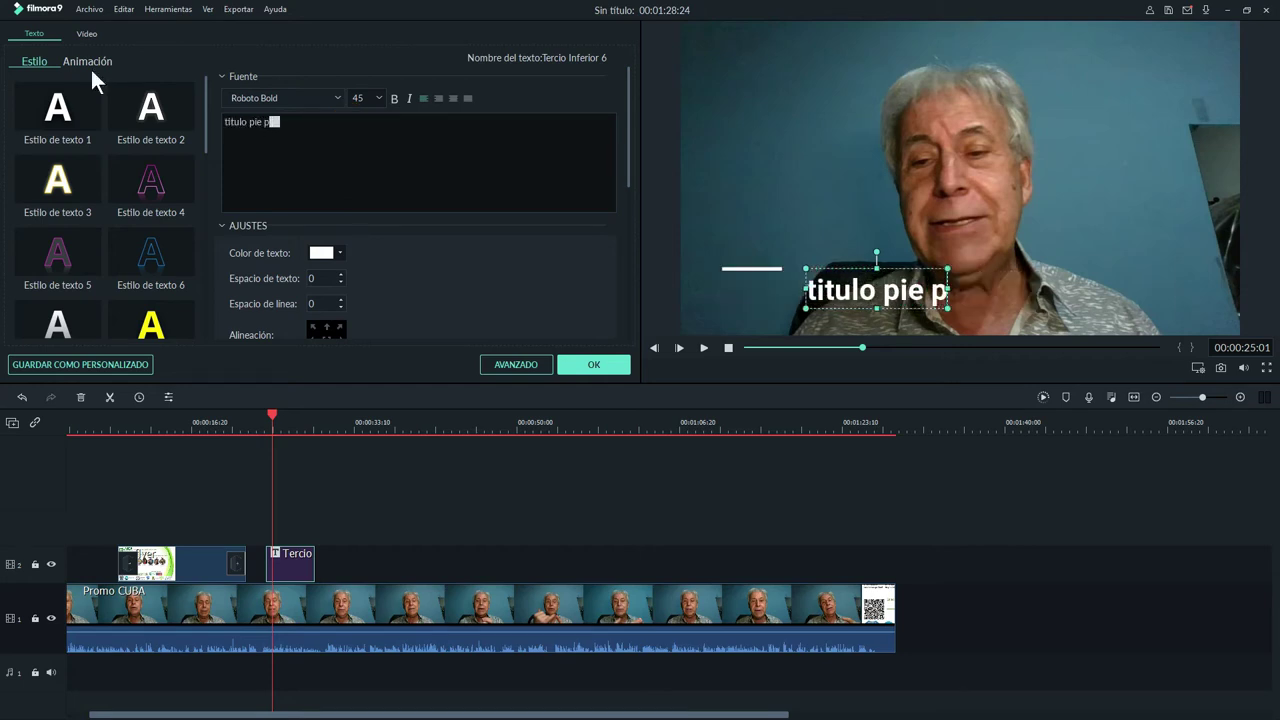
type("rueba")
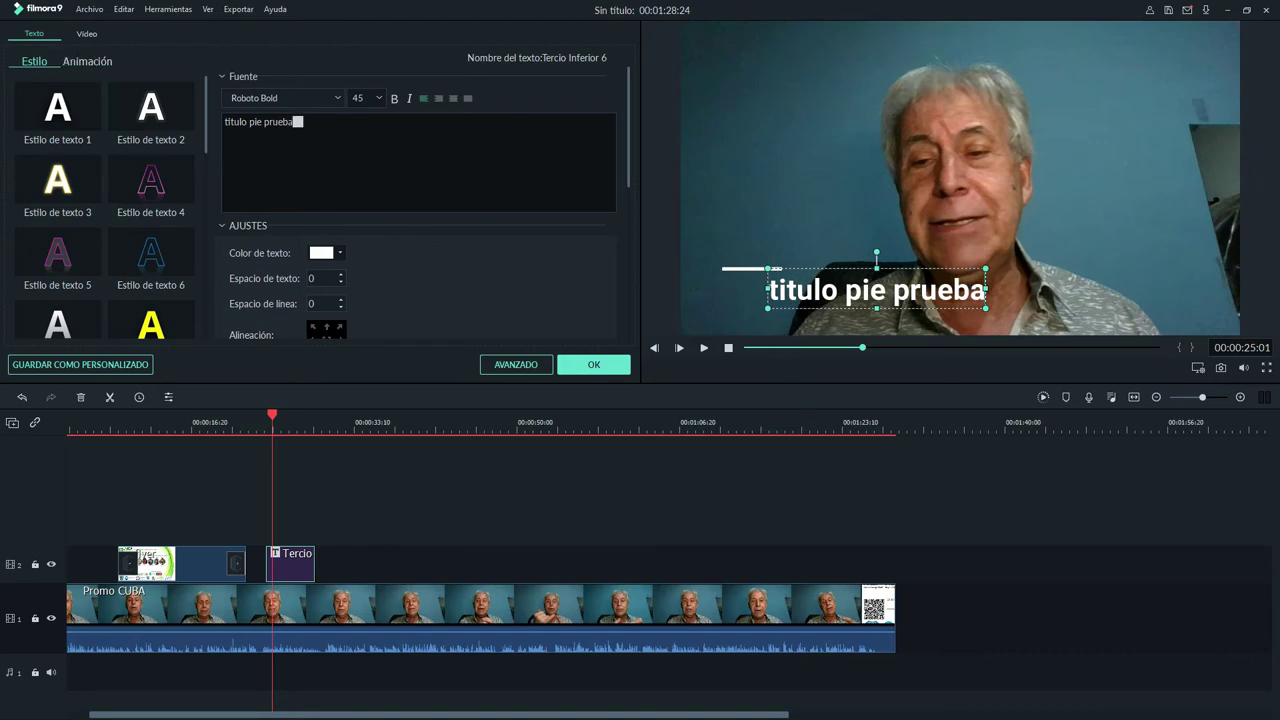
Correct the lower-third headline to "Título pie prueba" and confirm the text edit.
key("BackSpace")
key("BackSpace")
type("T")
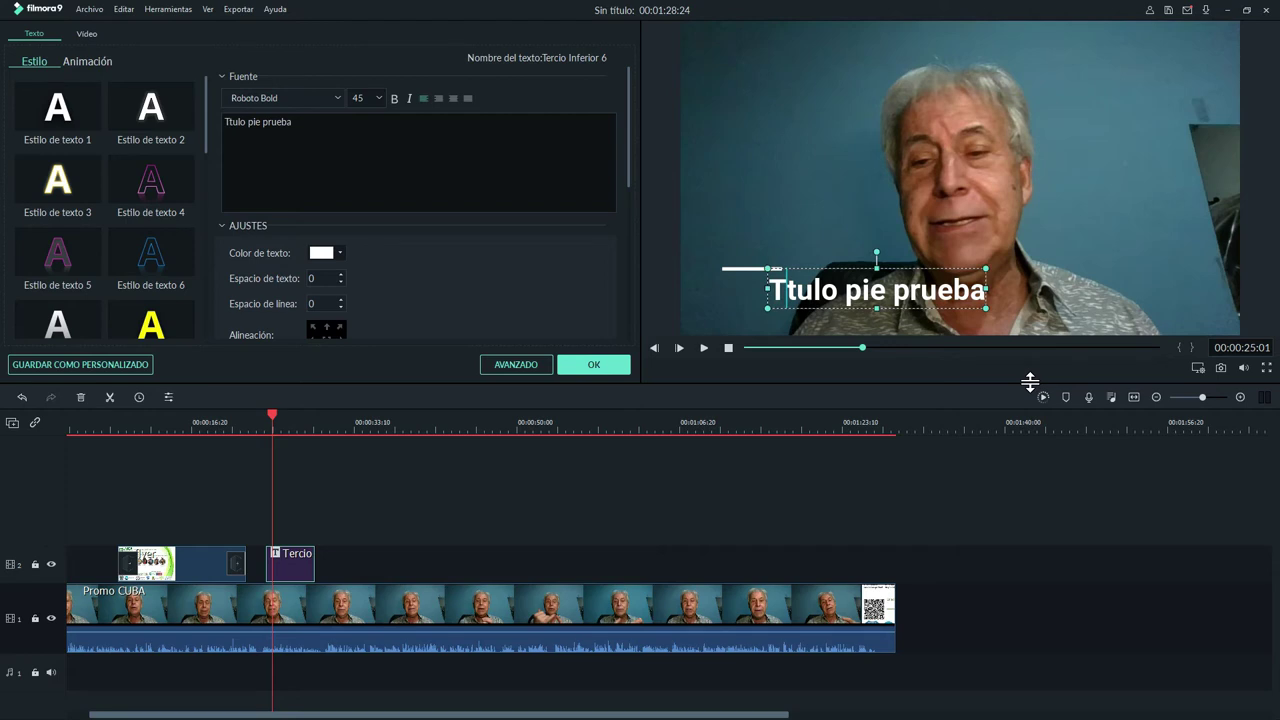
type("í")
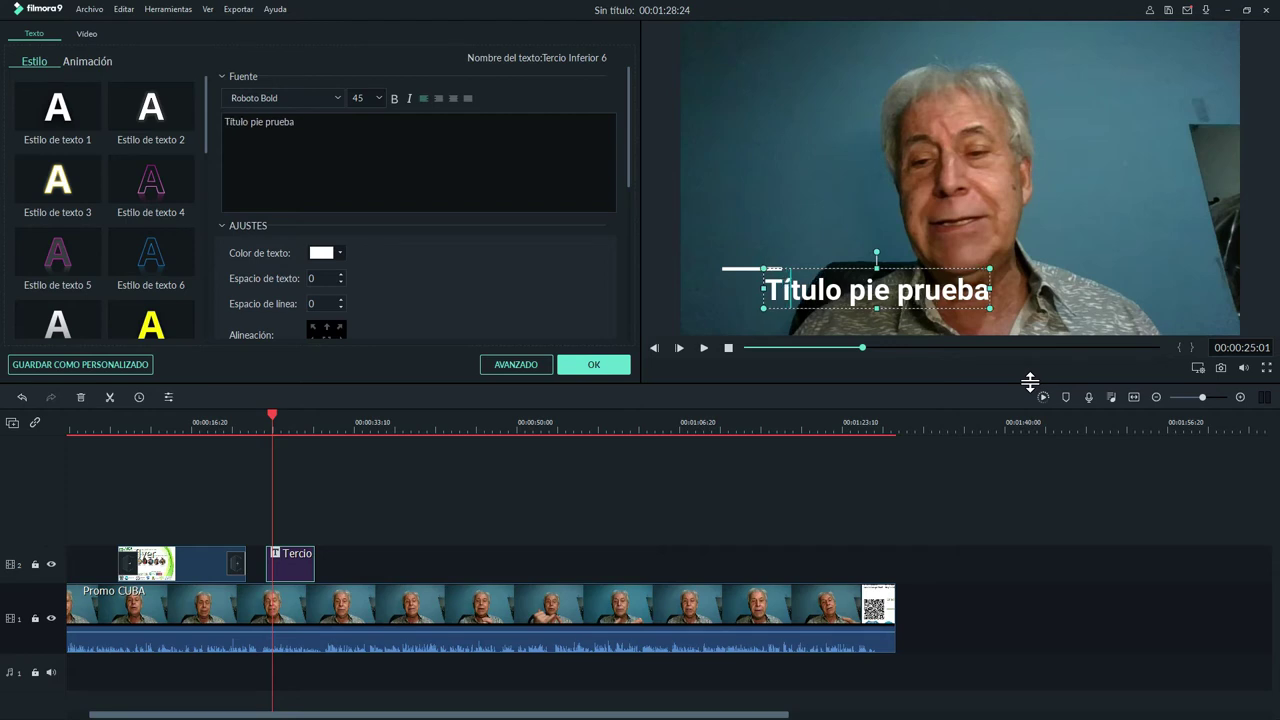
left_click(587, 366)
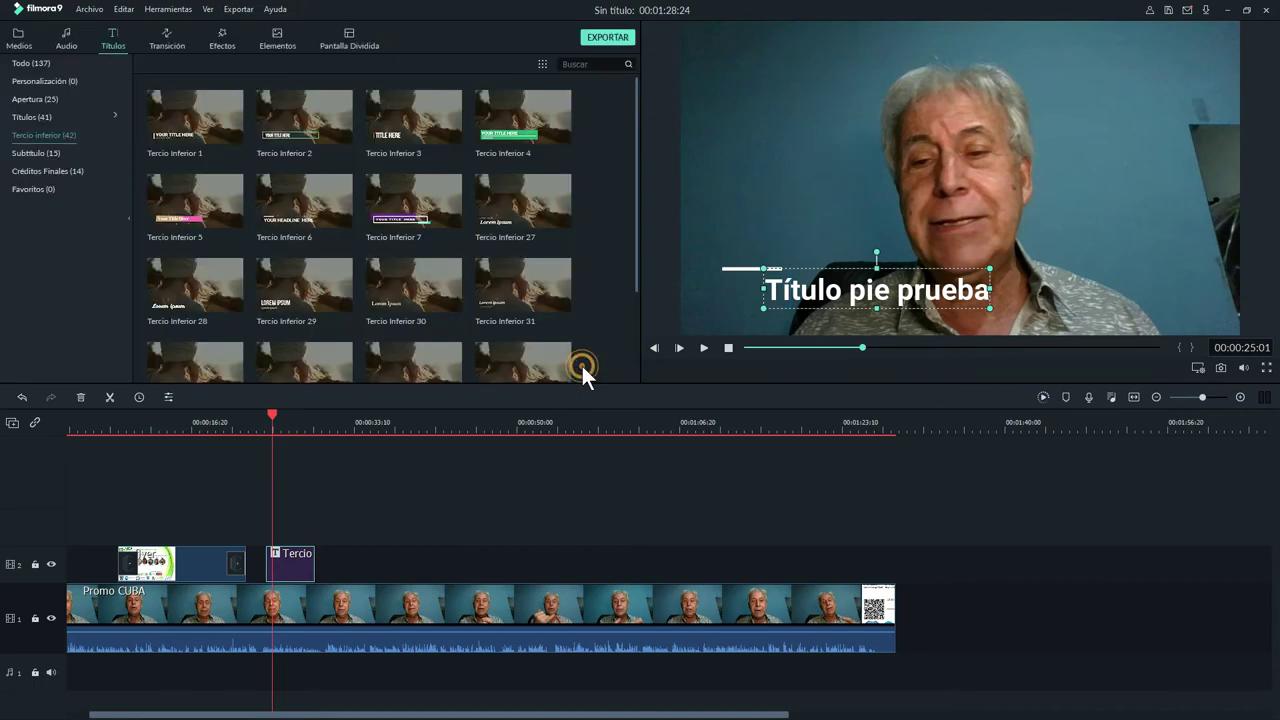
Play the timeline past the end of the lower-third title, then replay it from just before the title.
left_click(703, 347)
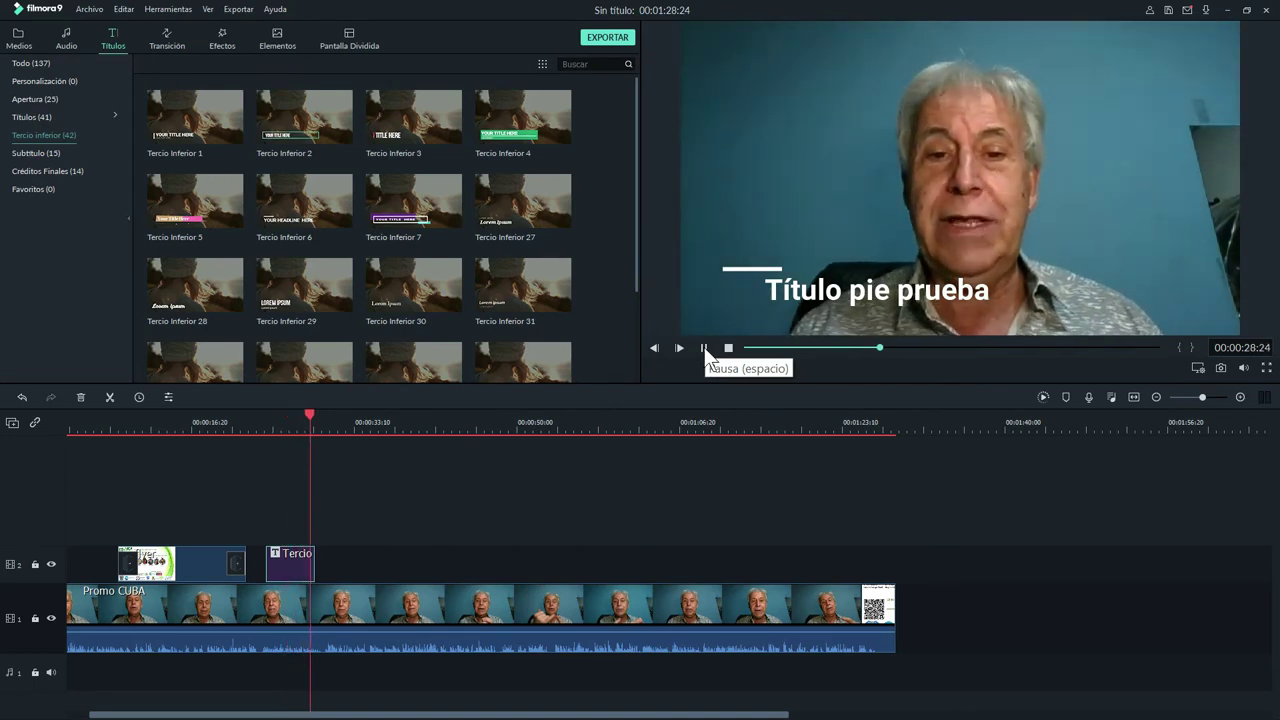
left_click(703, 347)
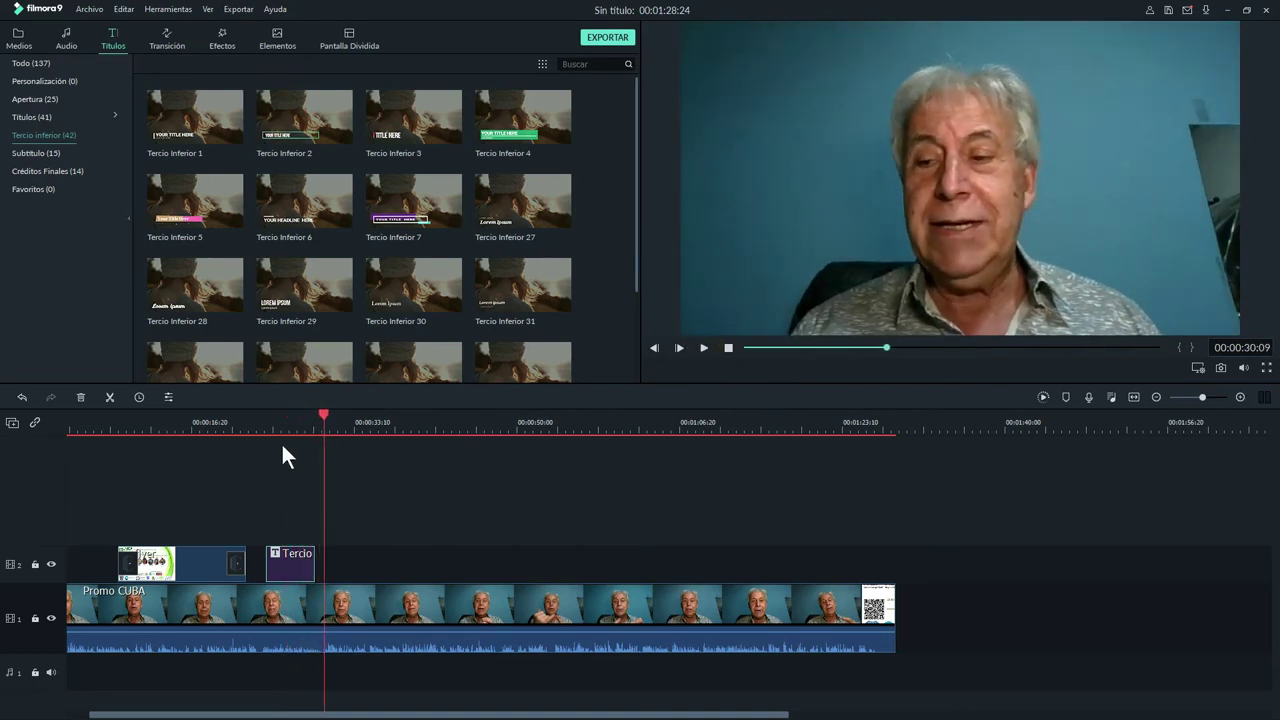
left_click_drag(324, 417, 252, 418)
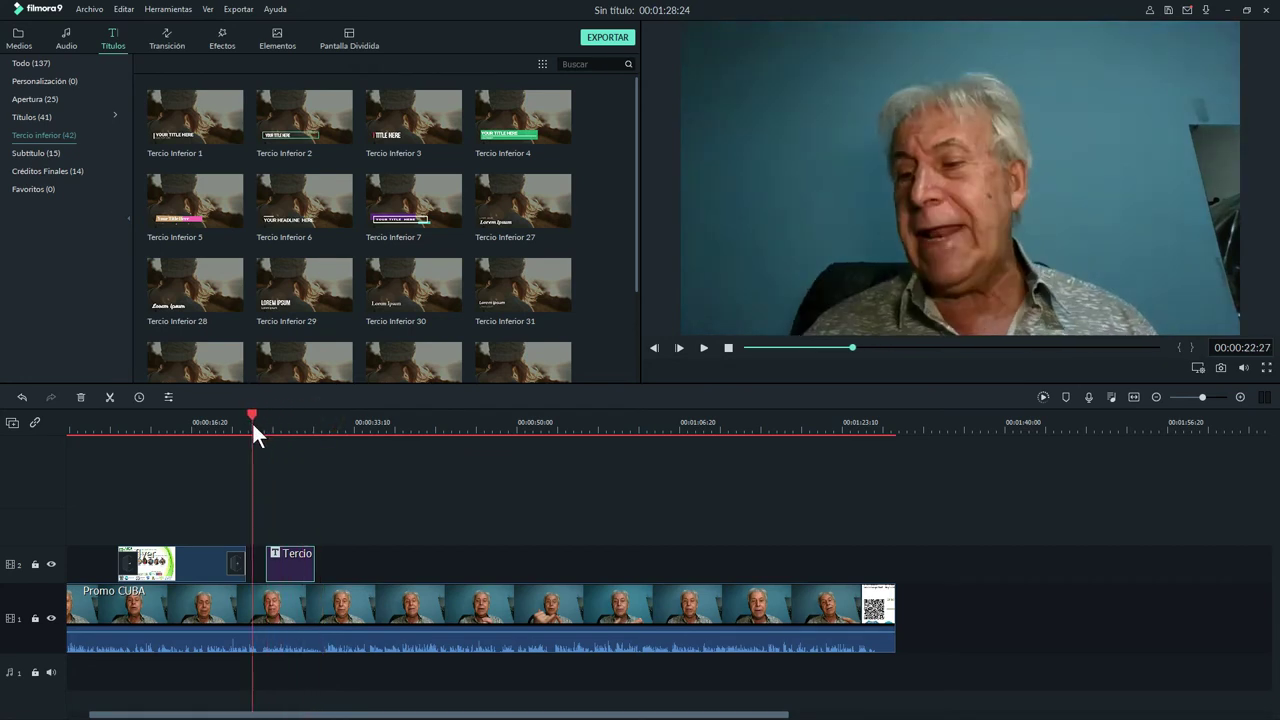
left_click(704, 347)
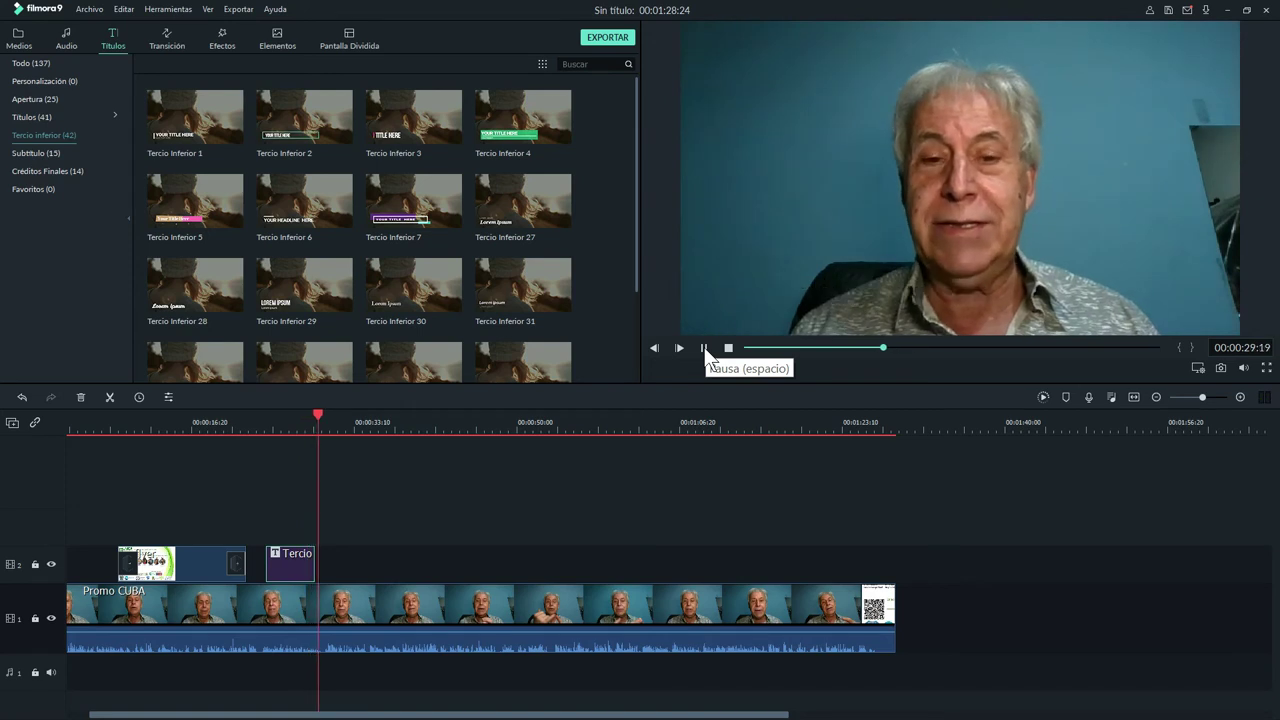
left_click(704, 348)
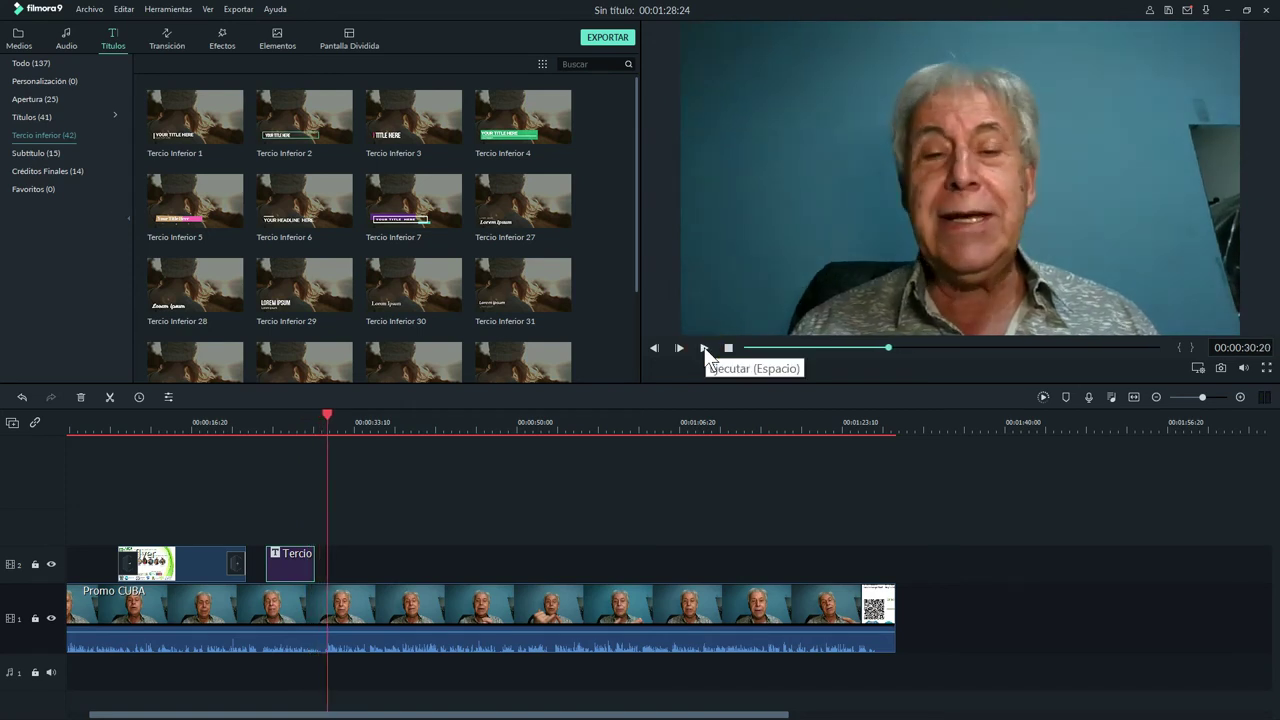
Add the library song Always Dreaming - Same Town Forever to the audio track from the start of the timeline.
left_click(67, 32)
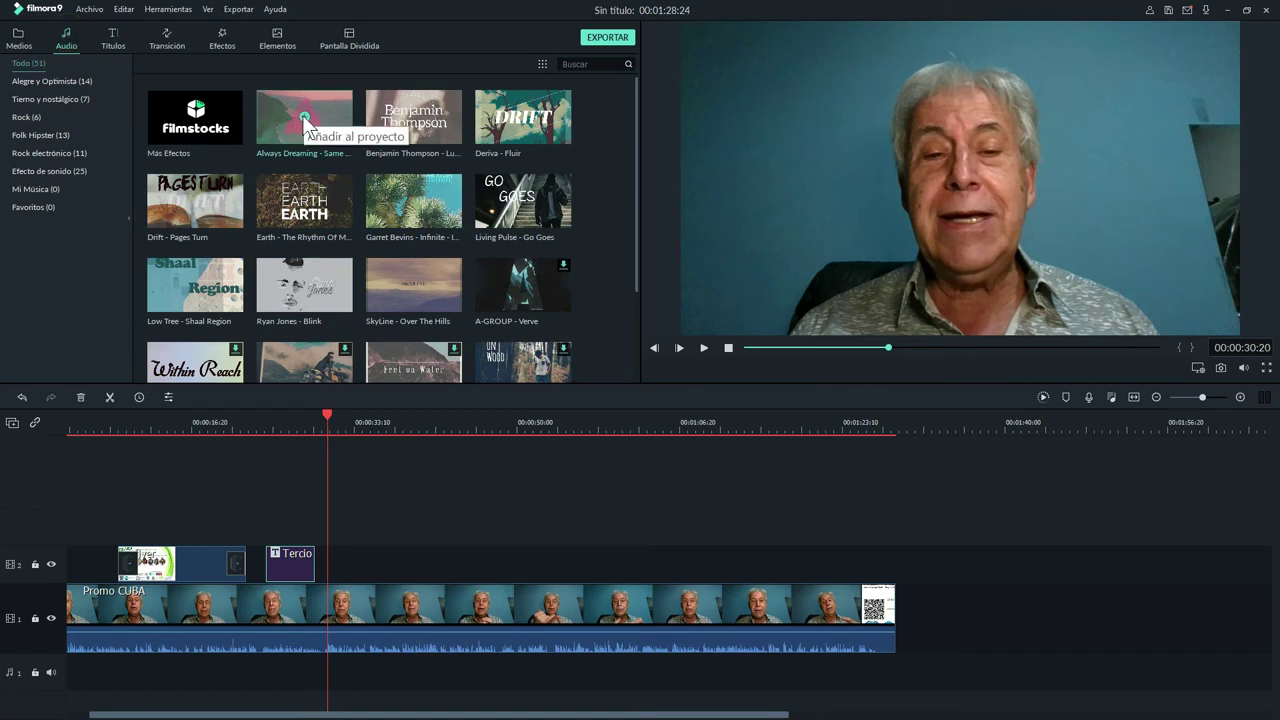
left_click_drag(326, 417, 12, 420)
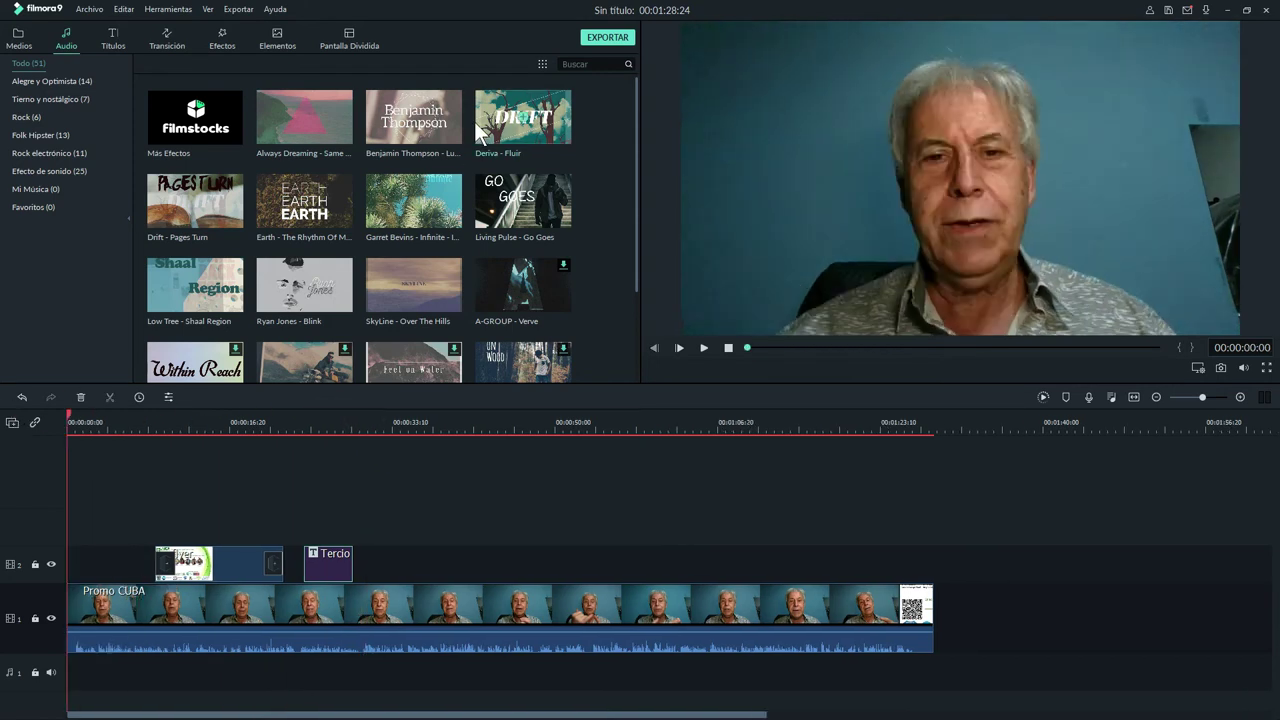
left_click(302, 118)
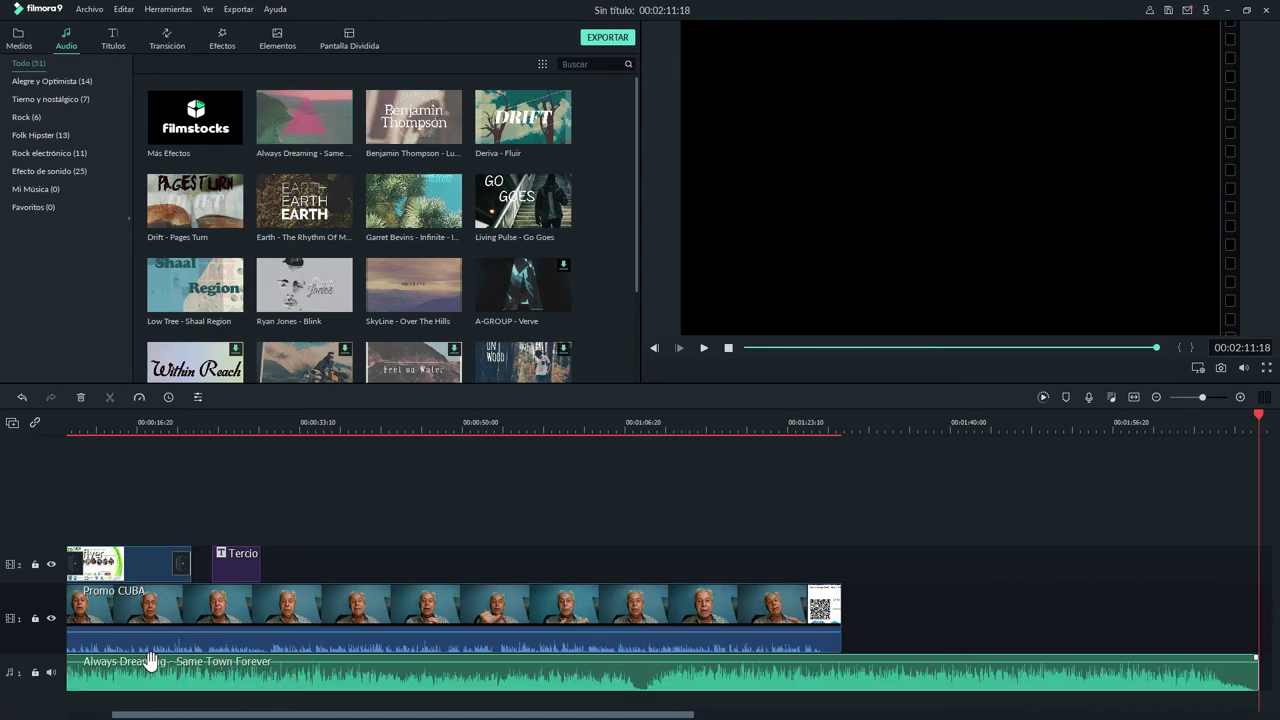
Play the first seconds of the project to hear the background music with the video.
left_click(703, 344)
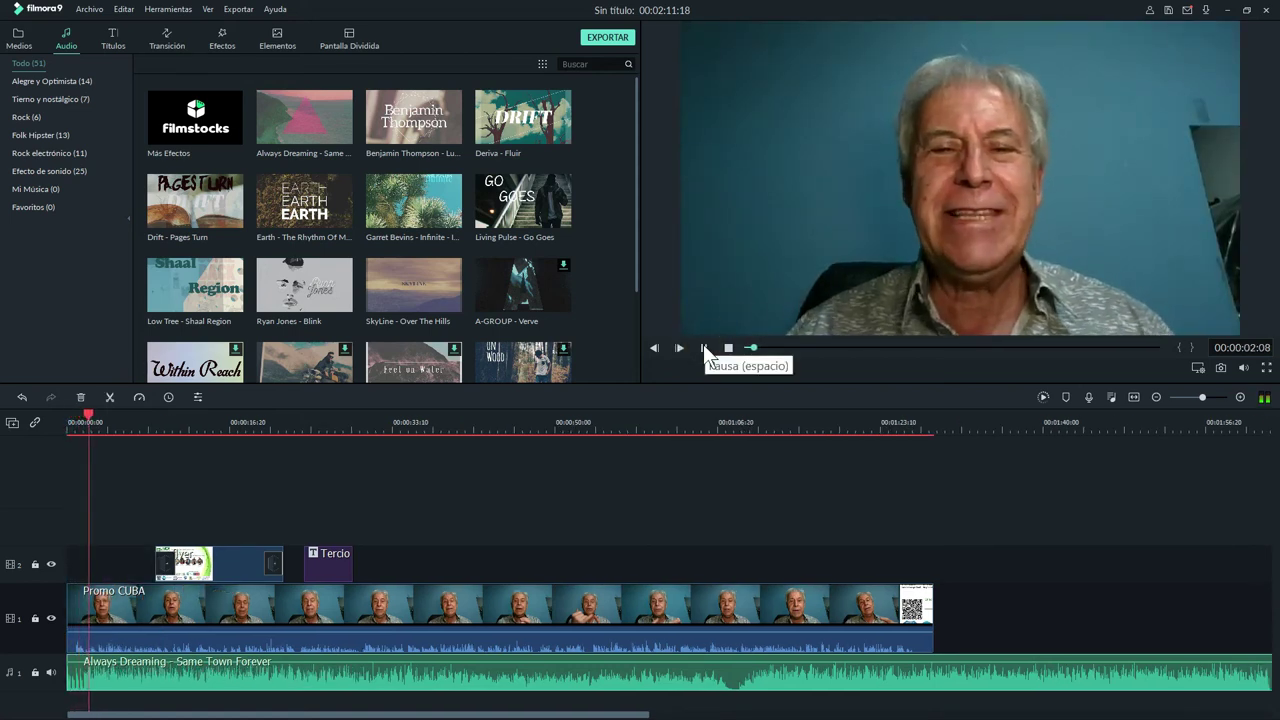
left_click(703, 347)
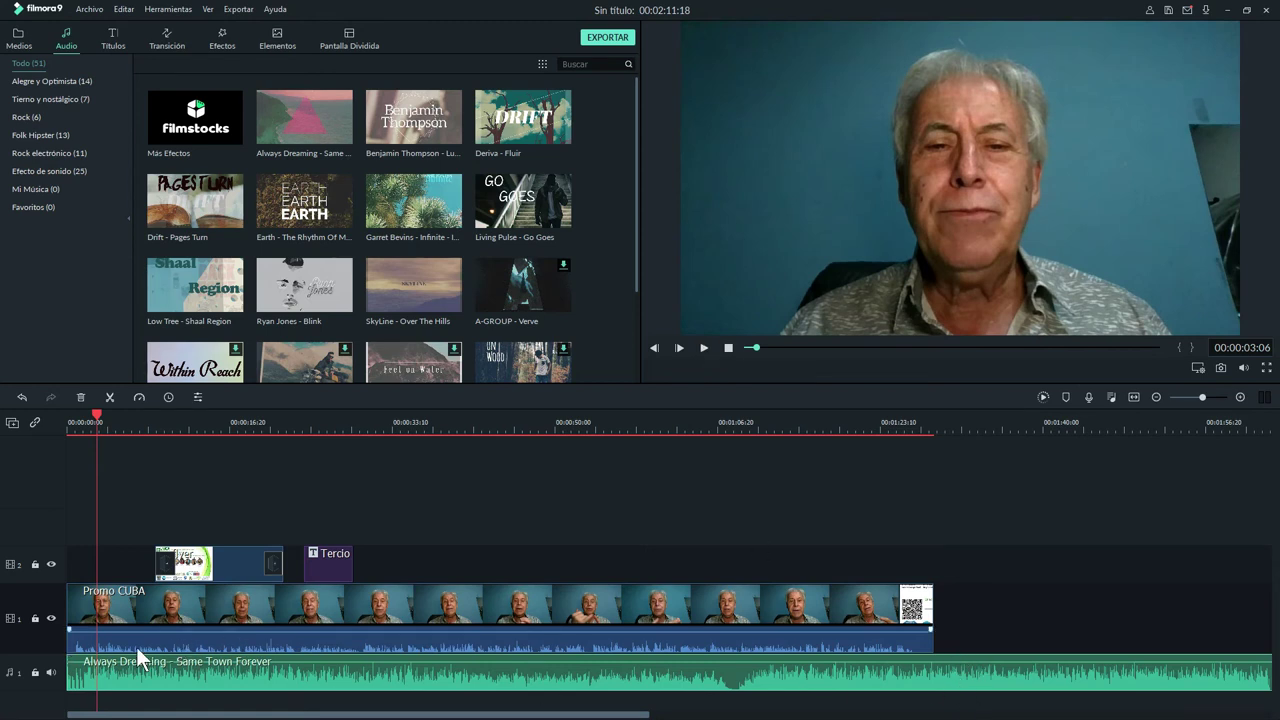
mouse_move(186, 663)
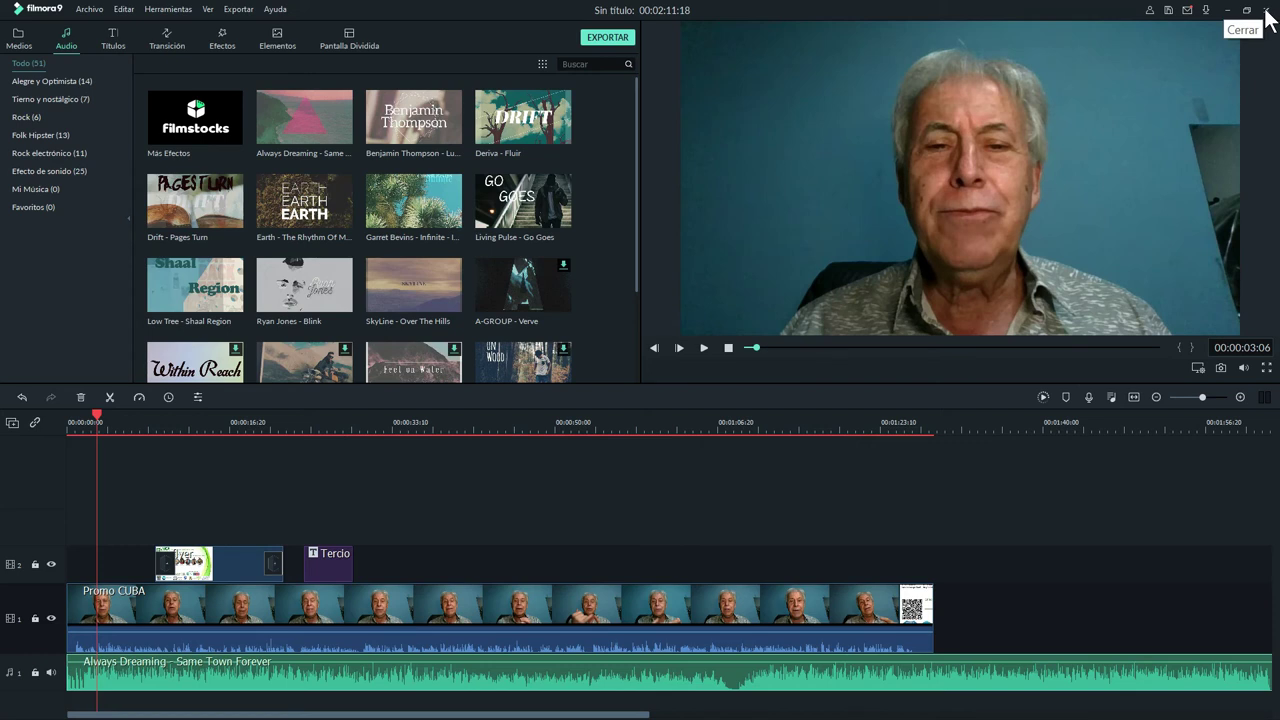
left_click(238, 9)
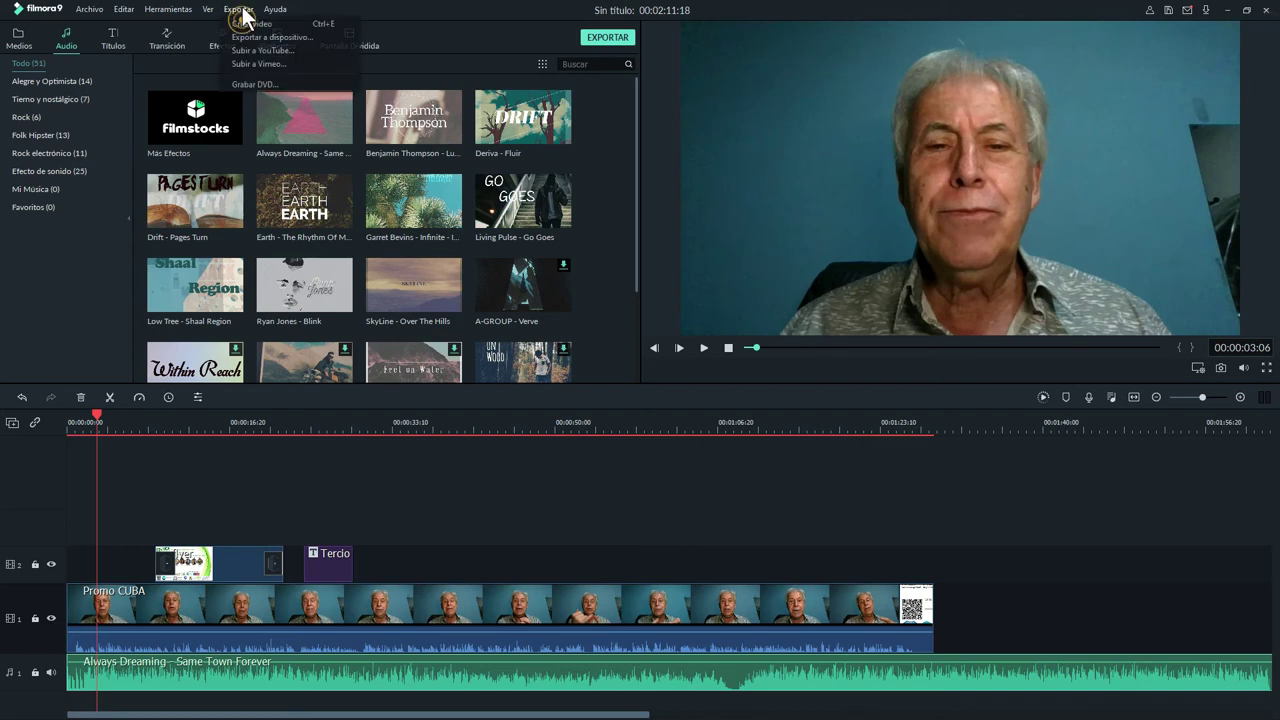
left_click(242, 12)
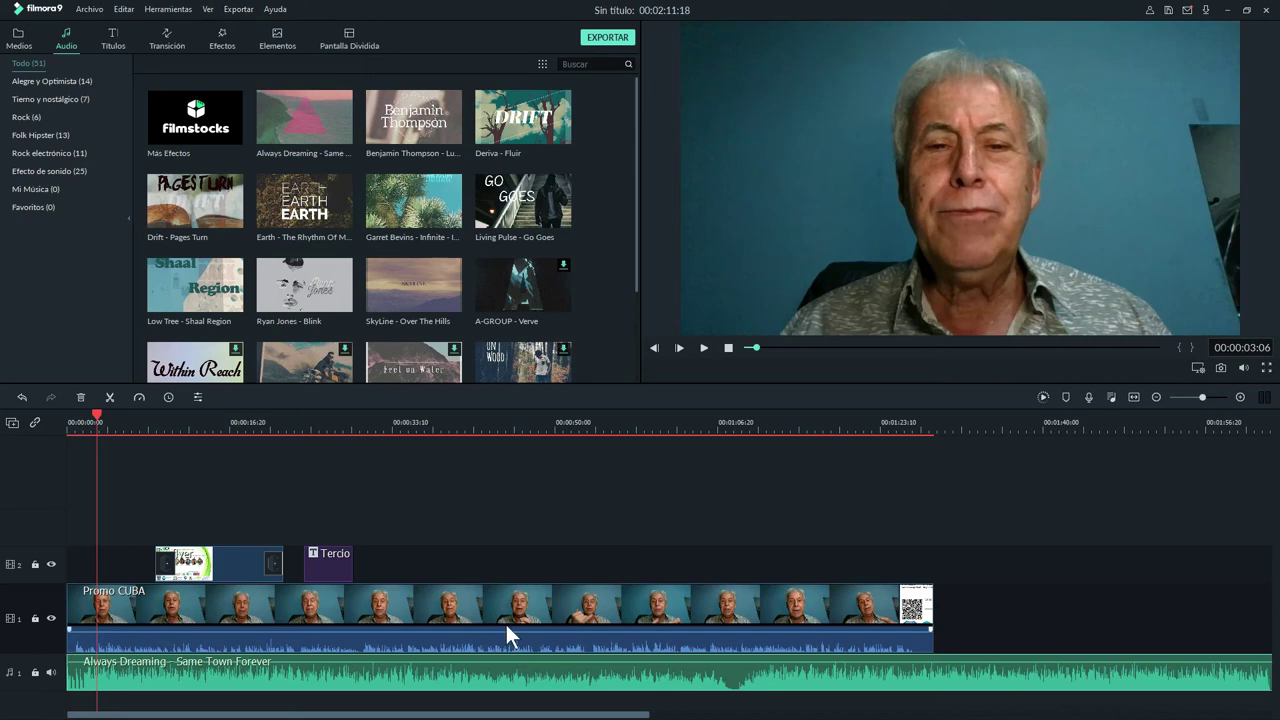
Split the music at the end of the Promo CUBA clip, at 00:01:28:25, and delete the excess part.
left_click_drag(97, 416, 935, 580)
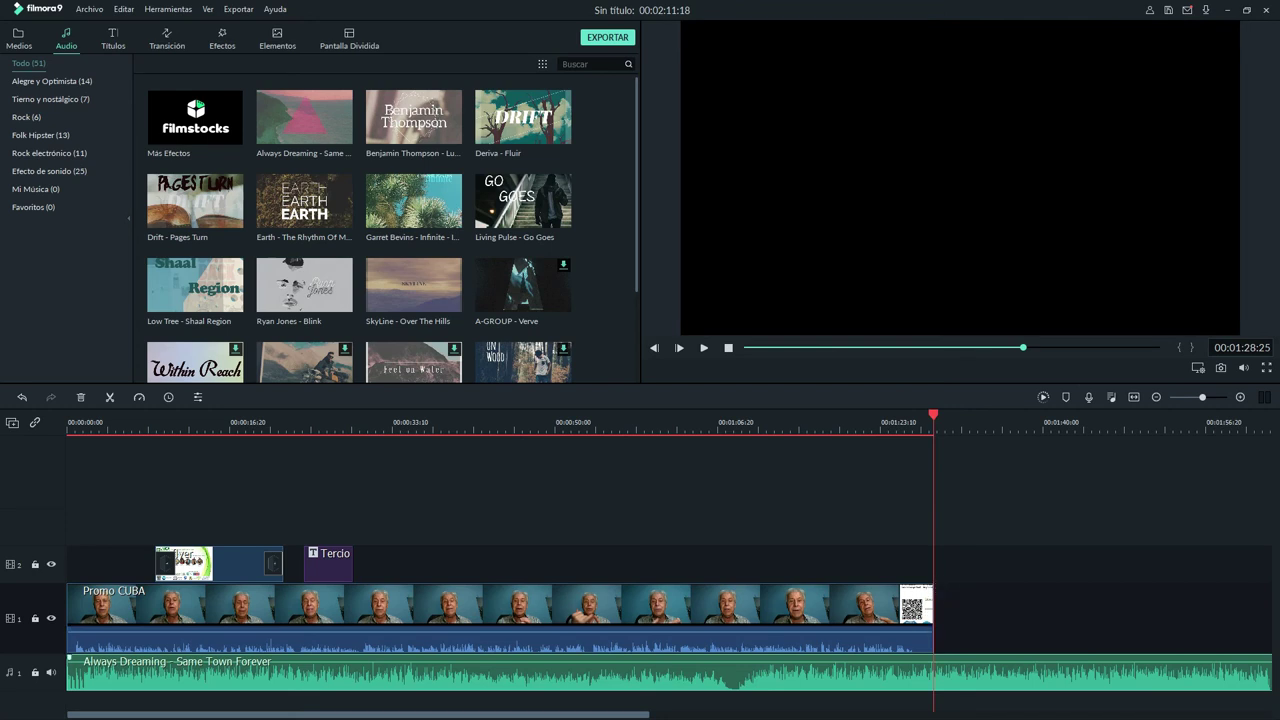
left_click(110, 396)
left_click(1050, 683)
key("Delete")
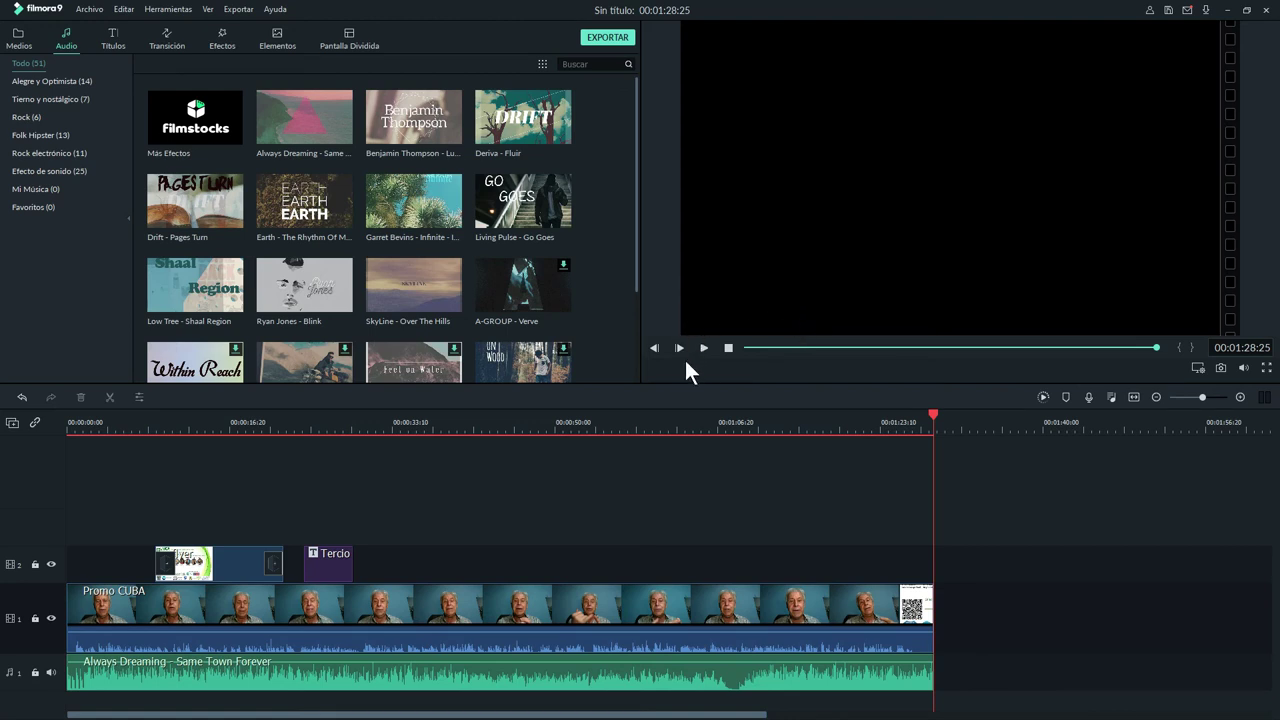
Start exporting the project to the computer as an MP4 video named "prueba".
left_click(237, 9)
left_click(245, 23)
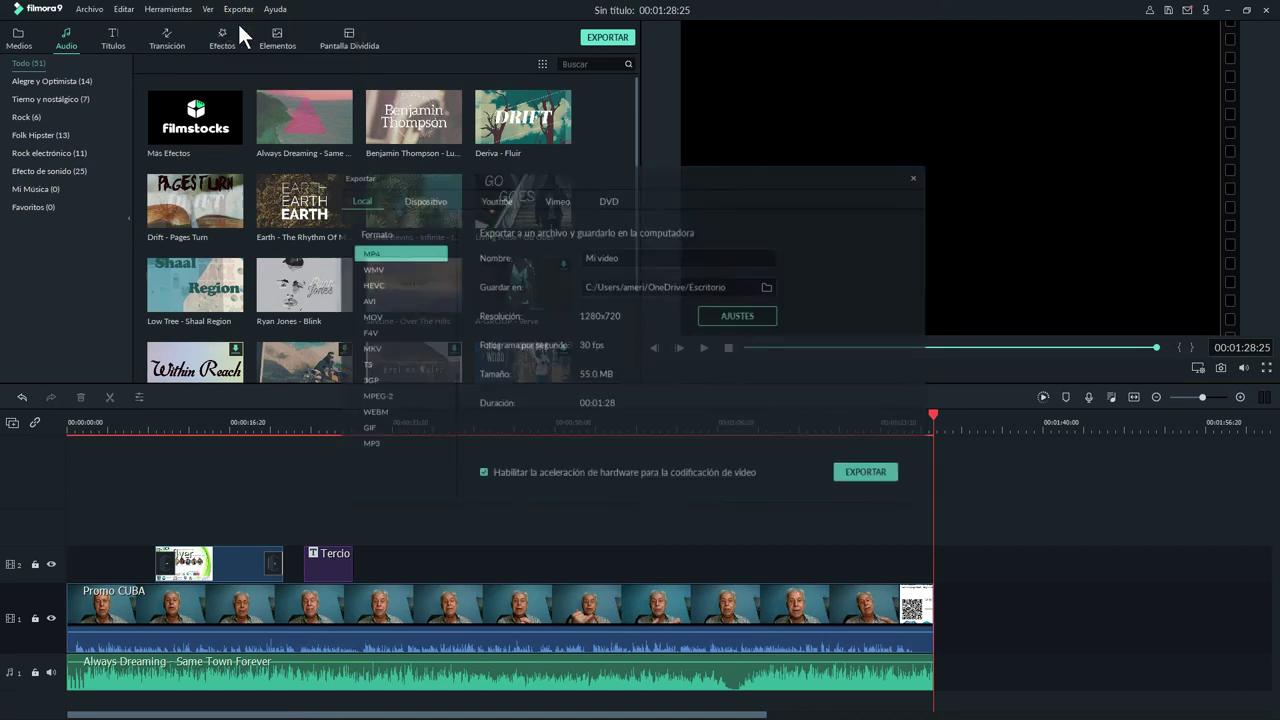
left_click_drag(622, 257, 543, 245)
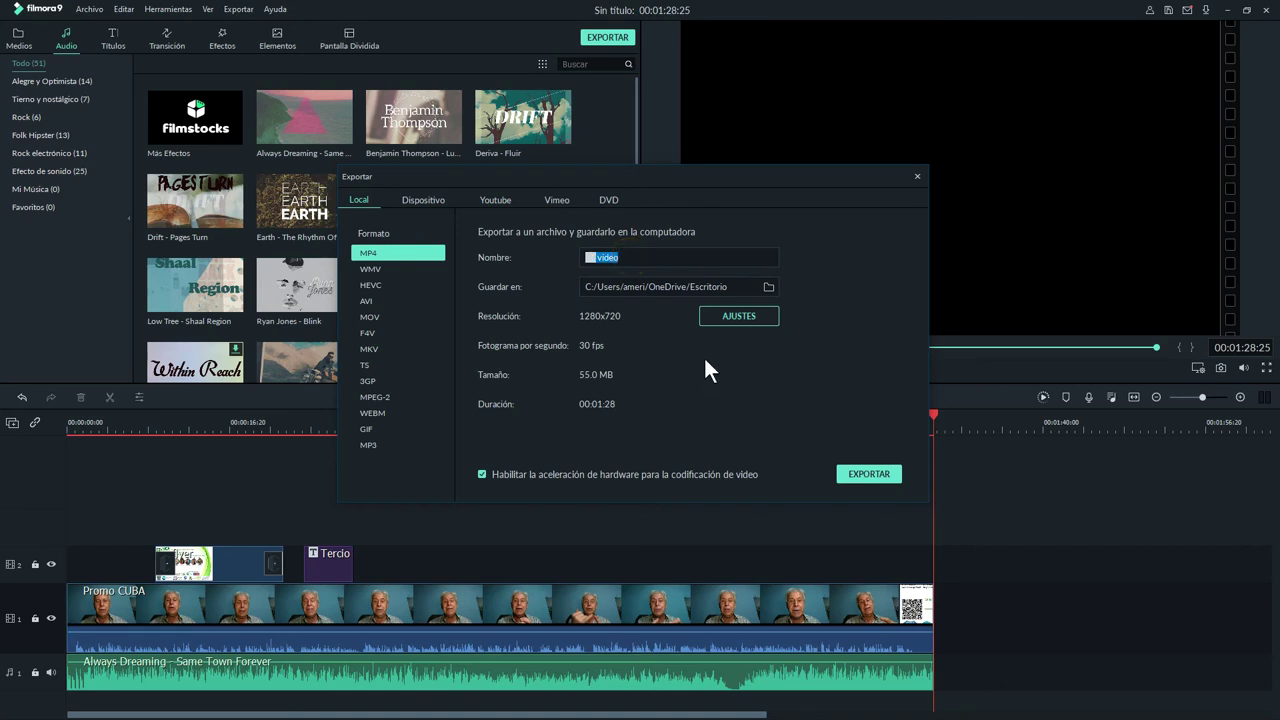
type("prueba")
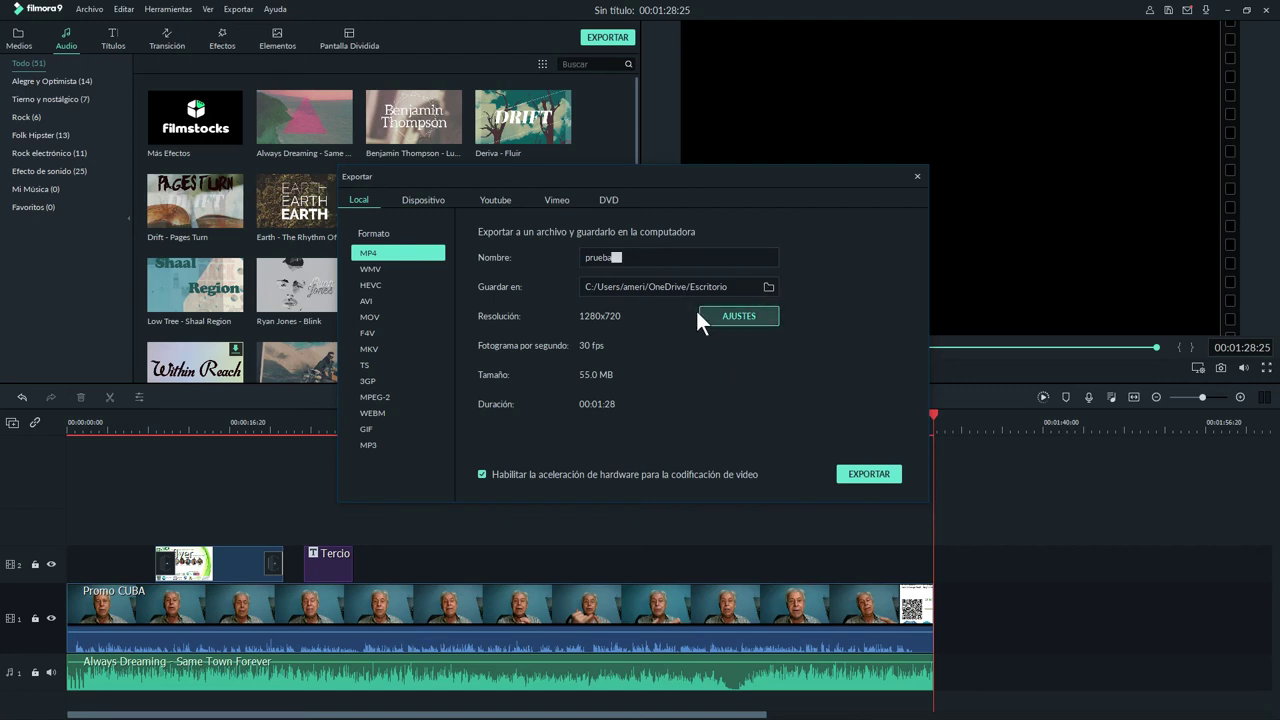
left_click(863, 474)
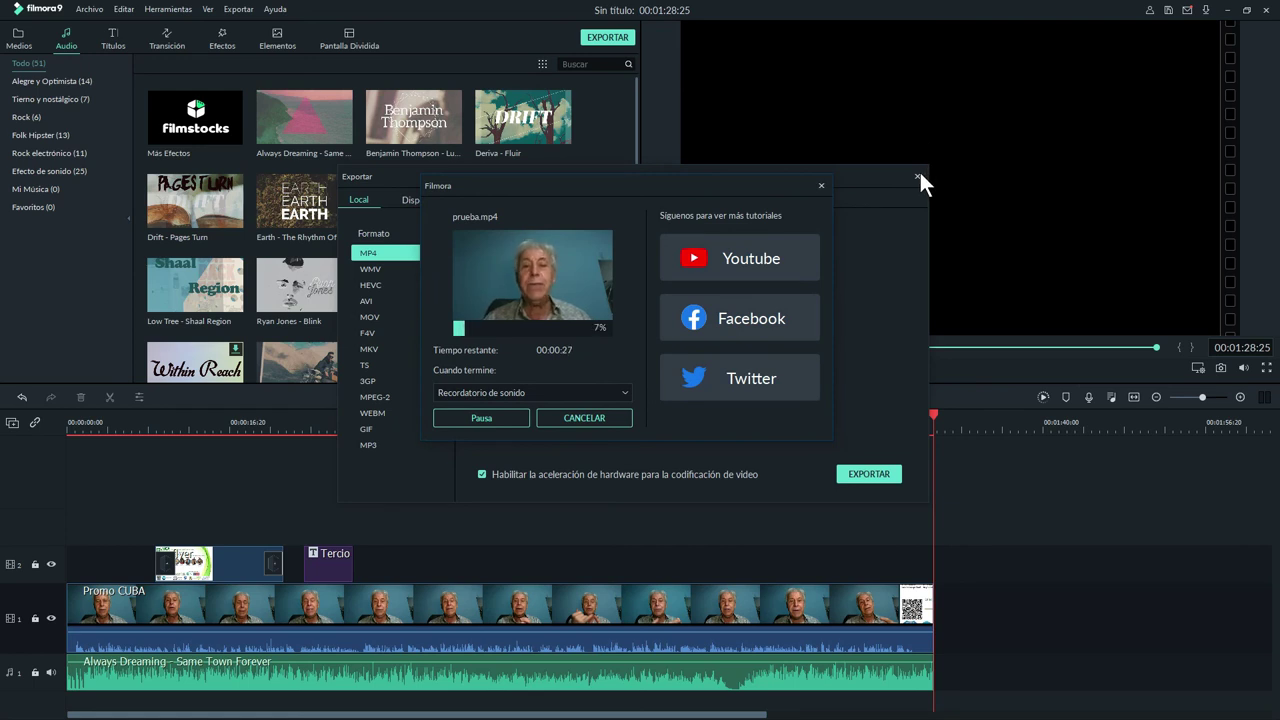
Cancel the running export of prueba.mp4 and close the export window.
left_click(561, 419)
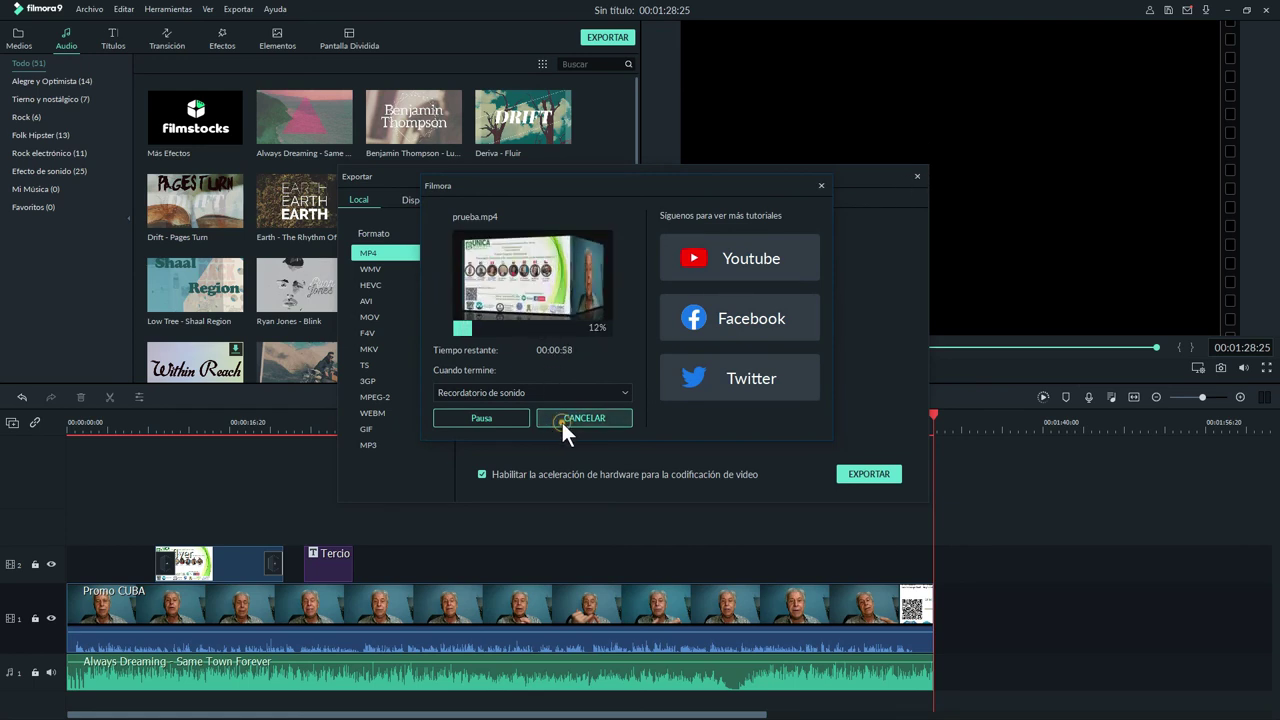
left_click(821, 183)
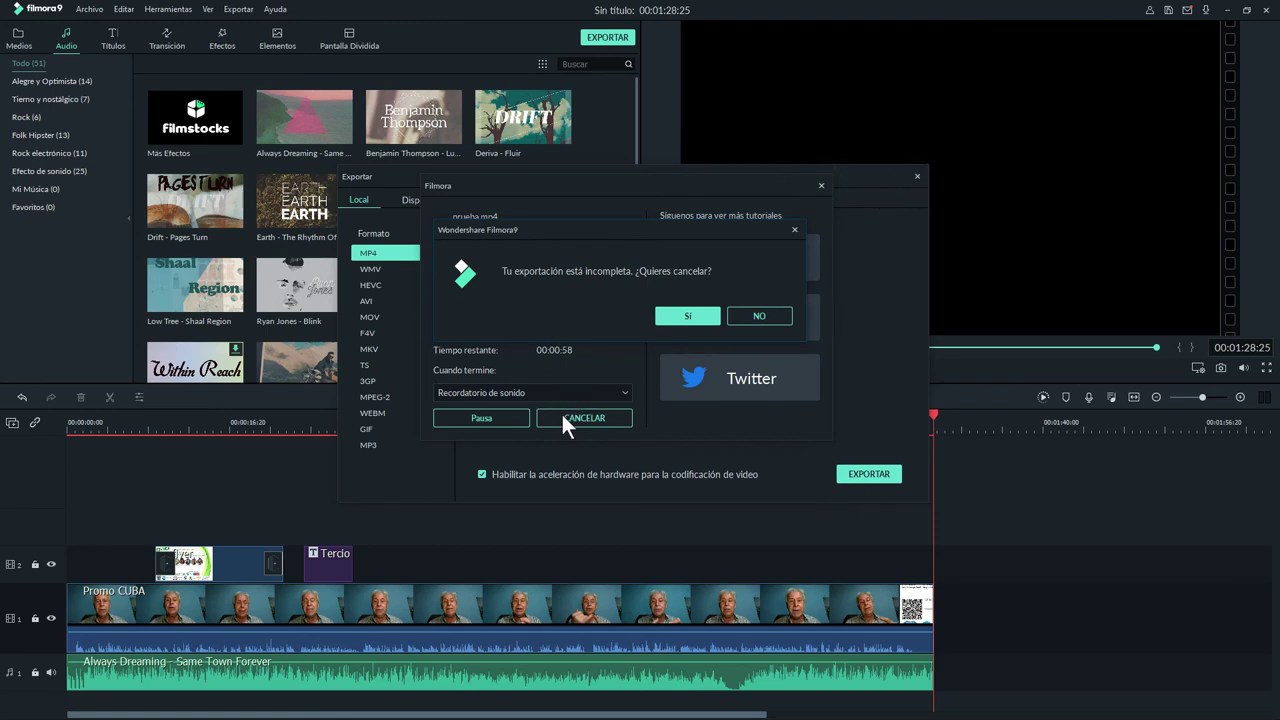
left_click(488, 419)
left_click(792, 229)
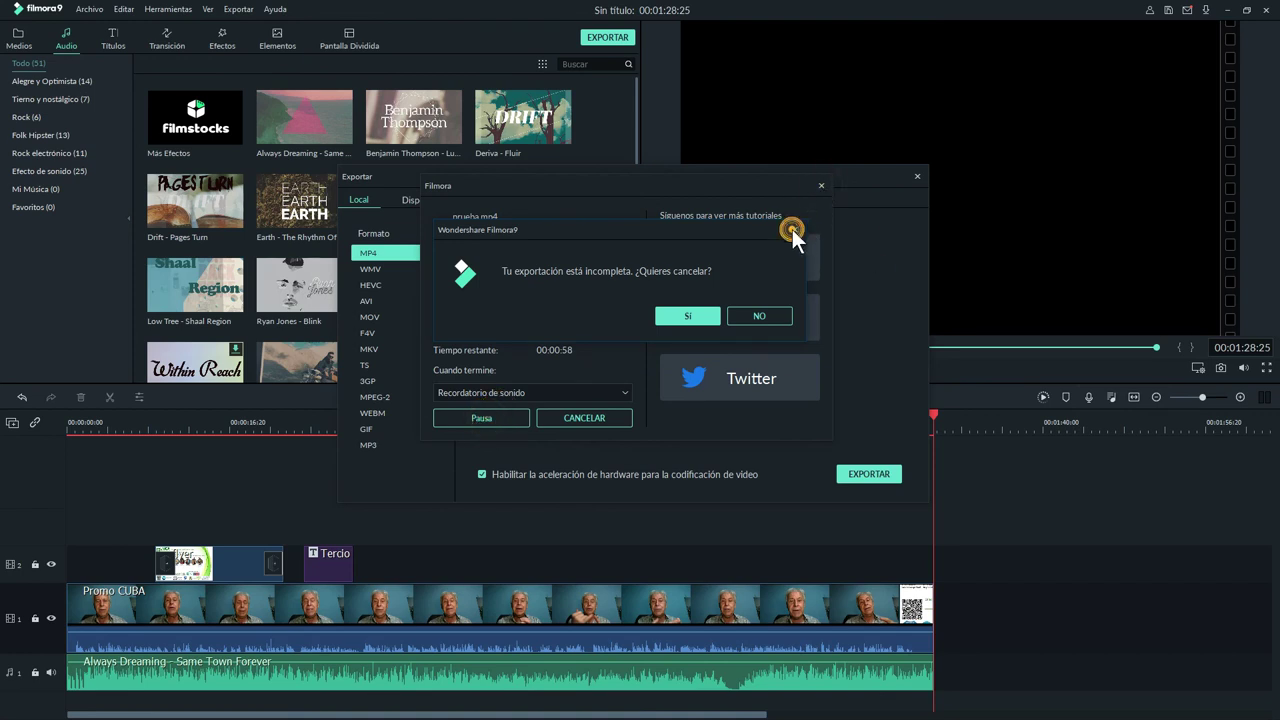
left_click(819, 184)
left_click(695, 314)
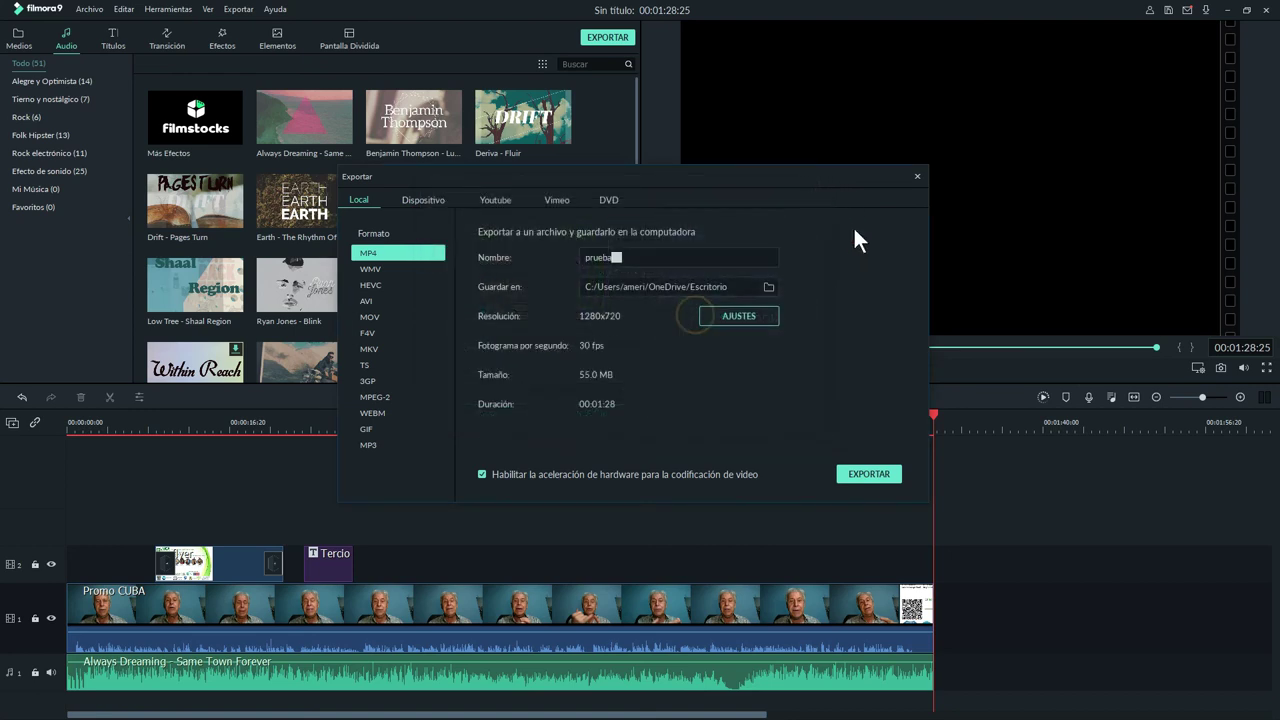
left_click(920, 174)
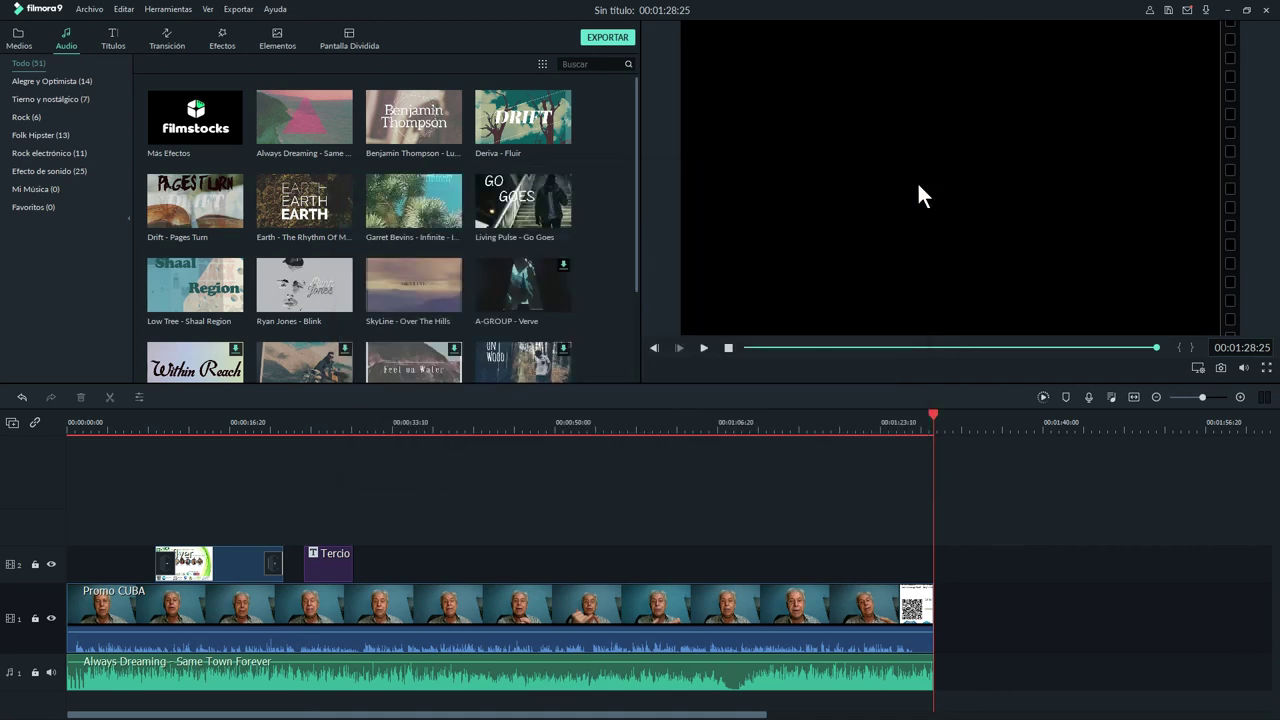
Close the editor and save the project changes over the existing prueba.wfp file.
left_click(1266, 12)
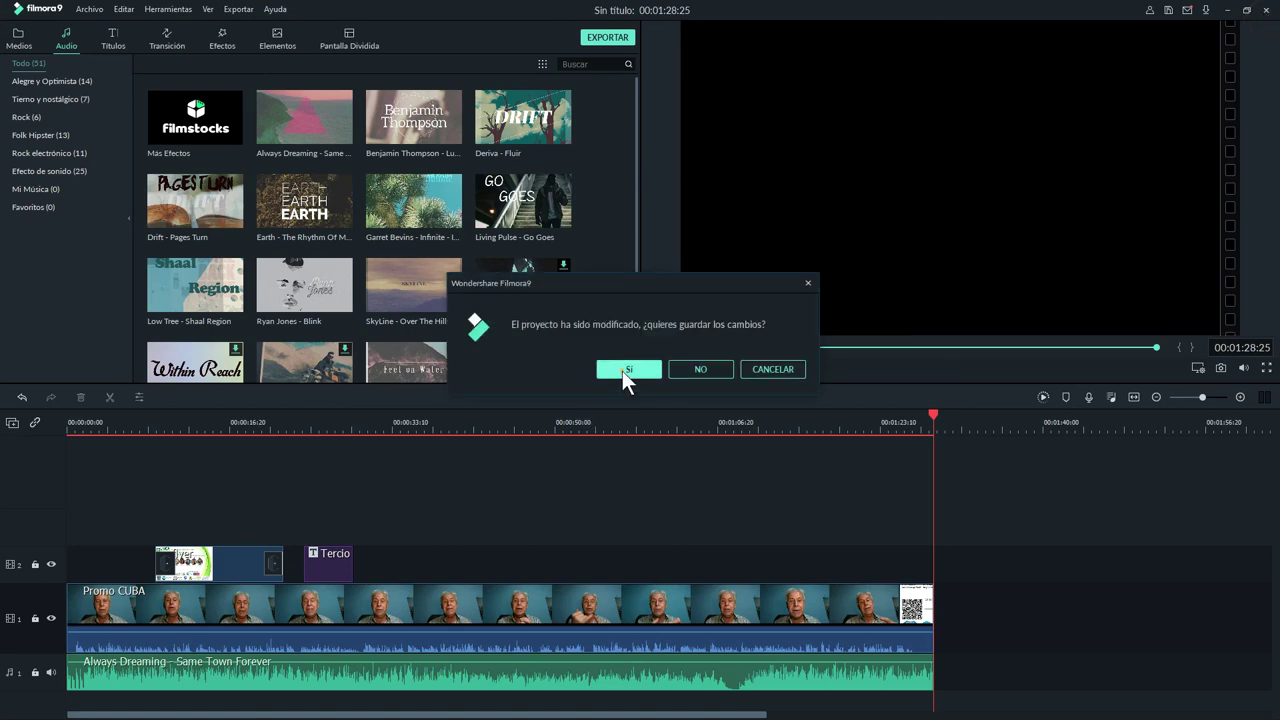
left_click(624, 369)
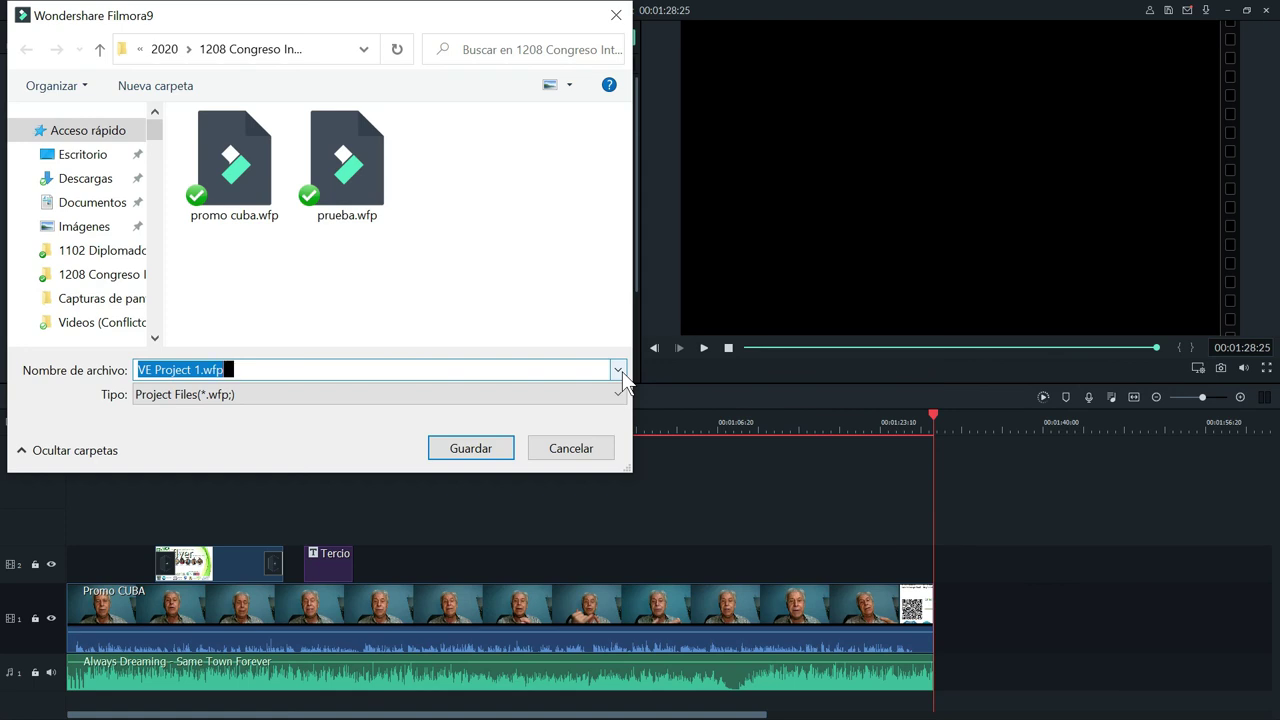
left_click(340, 122)
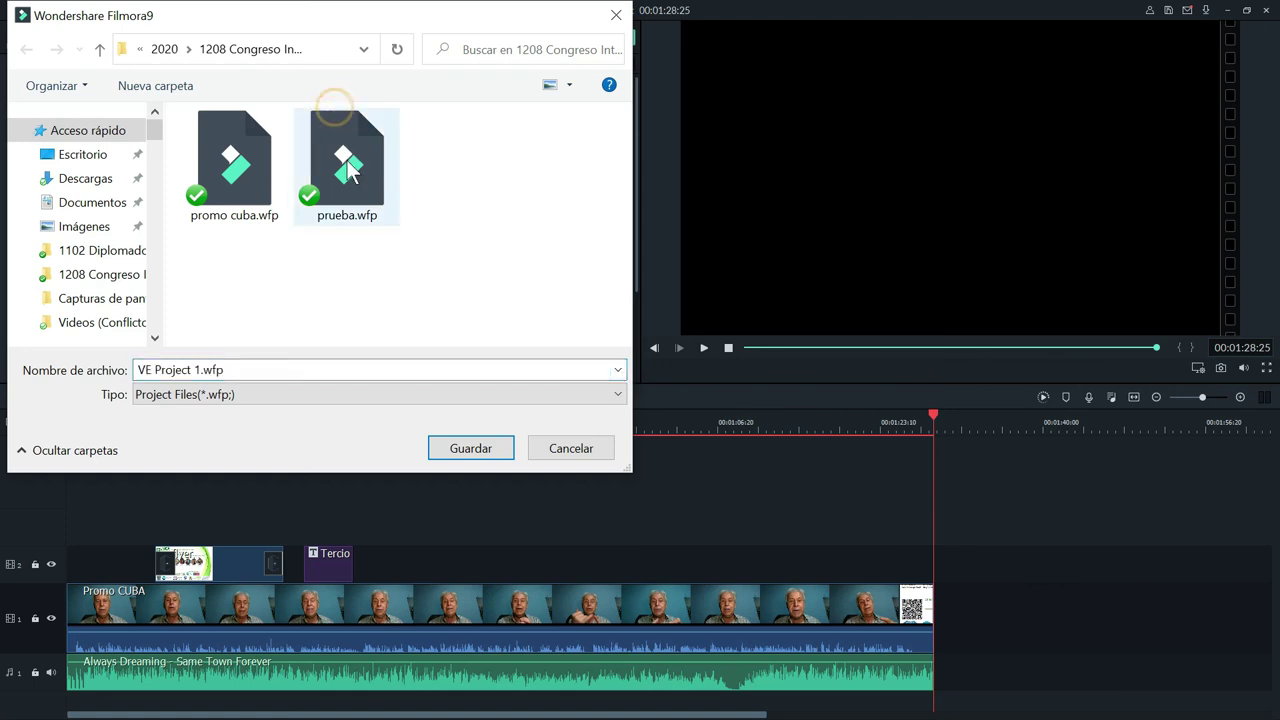
left_click(452, 456)
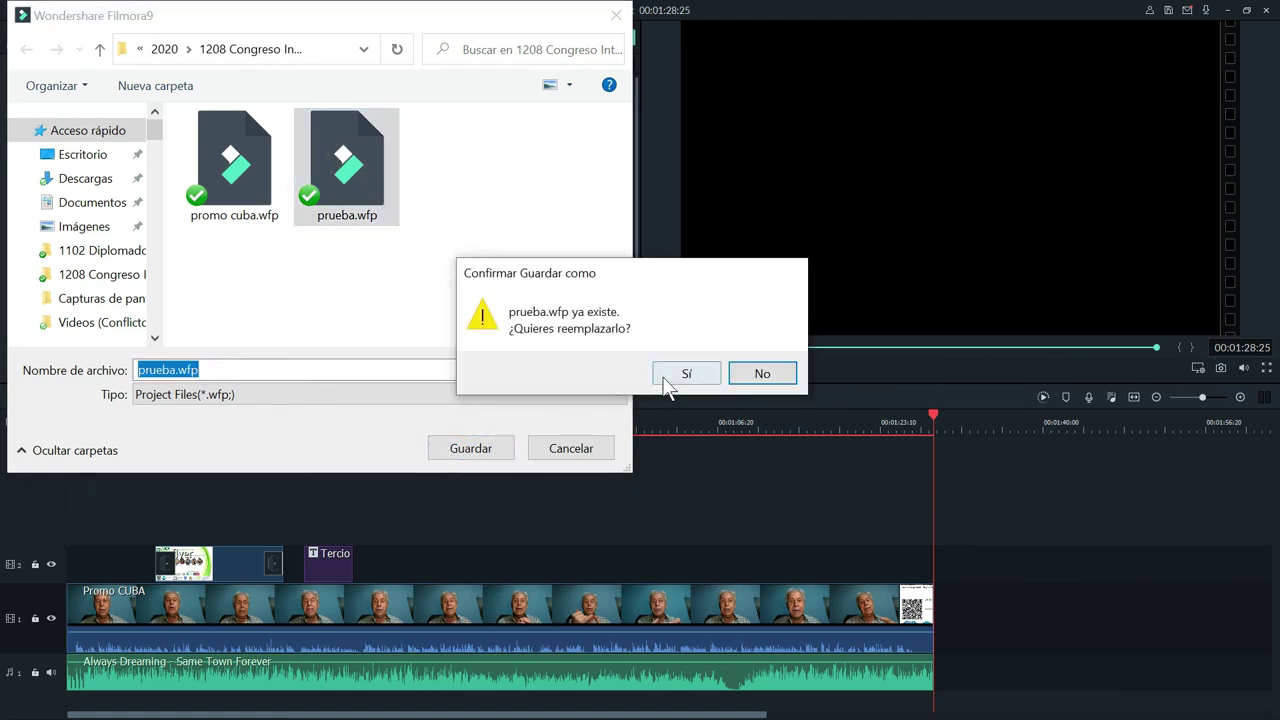
left_click(666, 378)
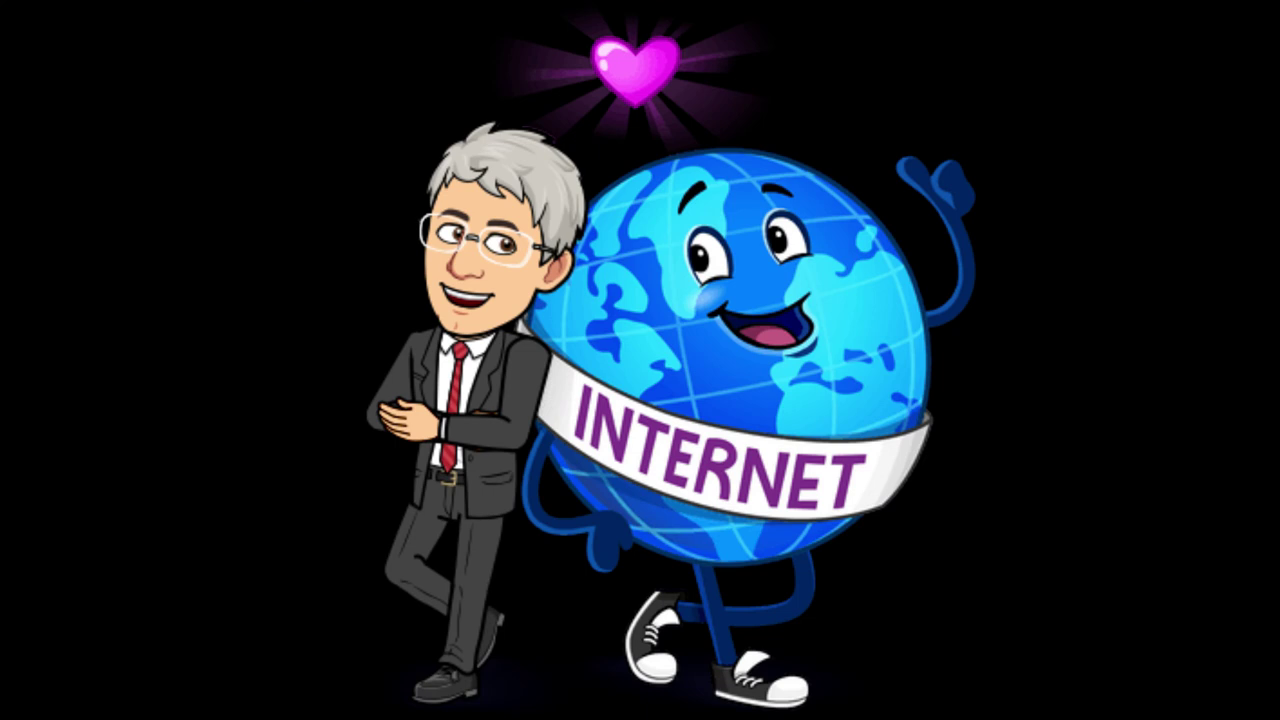